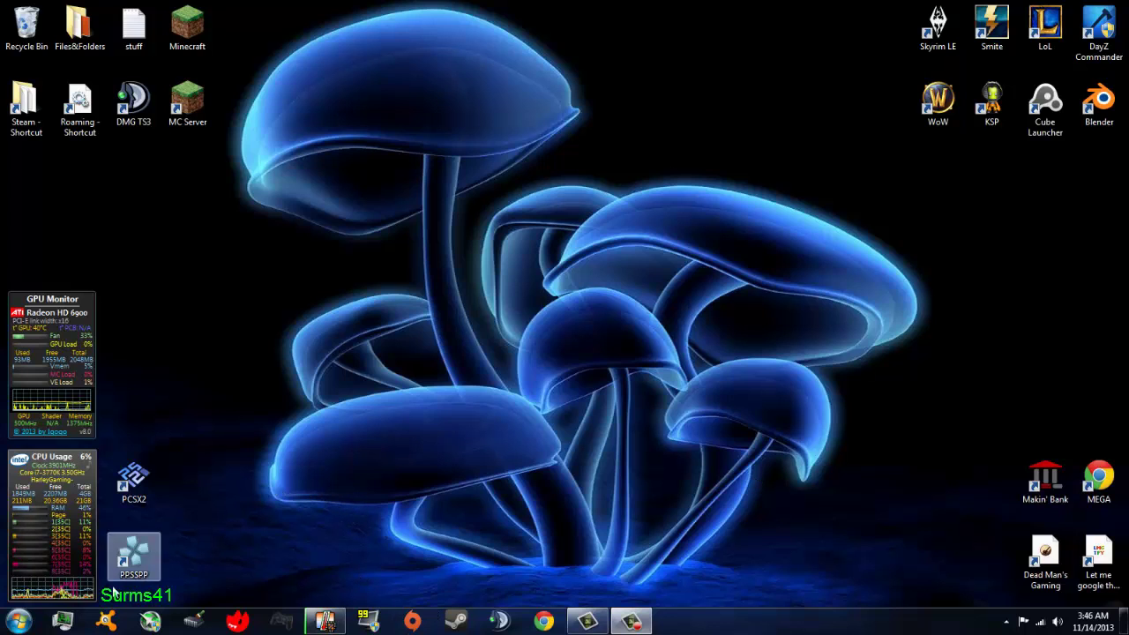
# Expand Start > All Programs > Accessories > System Tools to reveal Disk Cleanup.
pyautogui.click(15, 624)
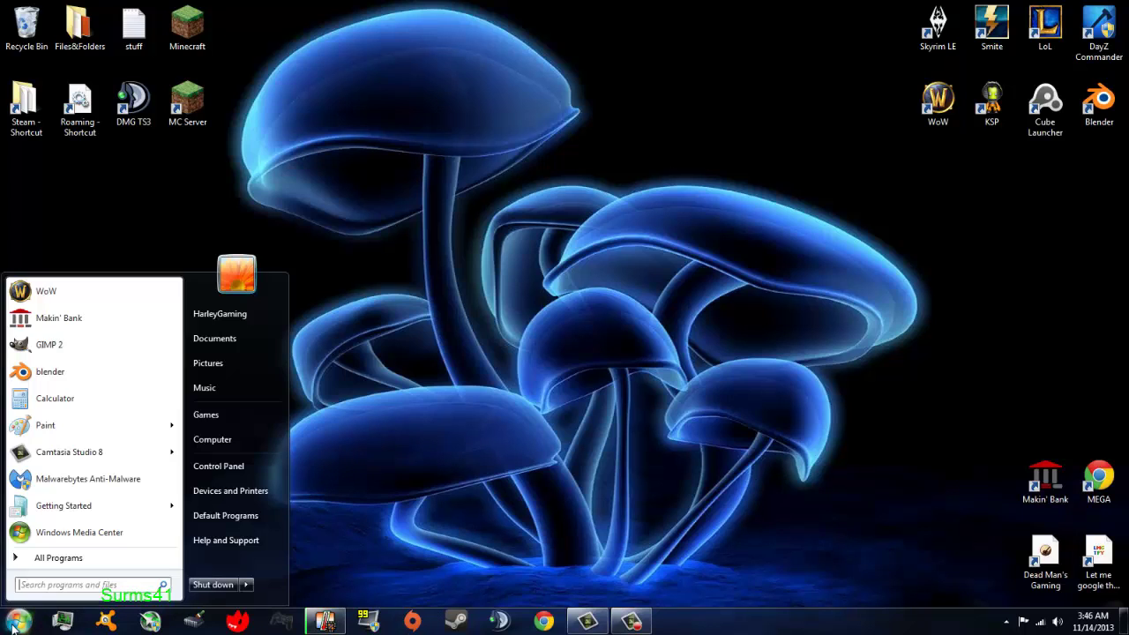
pyautogui.click(58, 558)
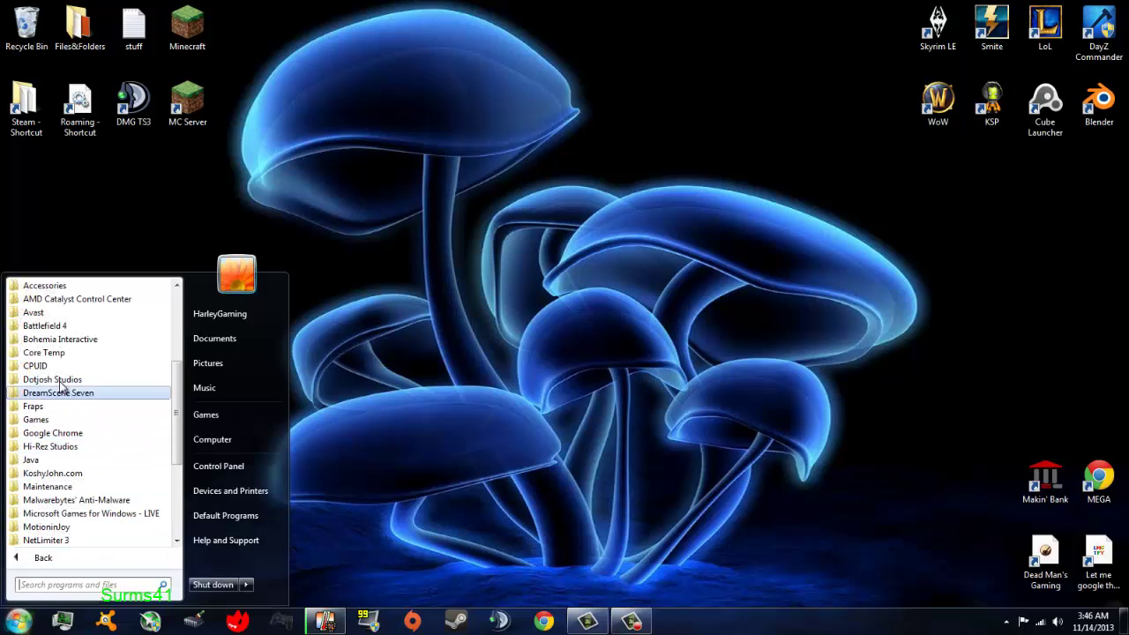
pyautogui.click(46, 287)
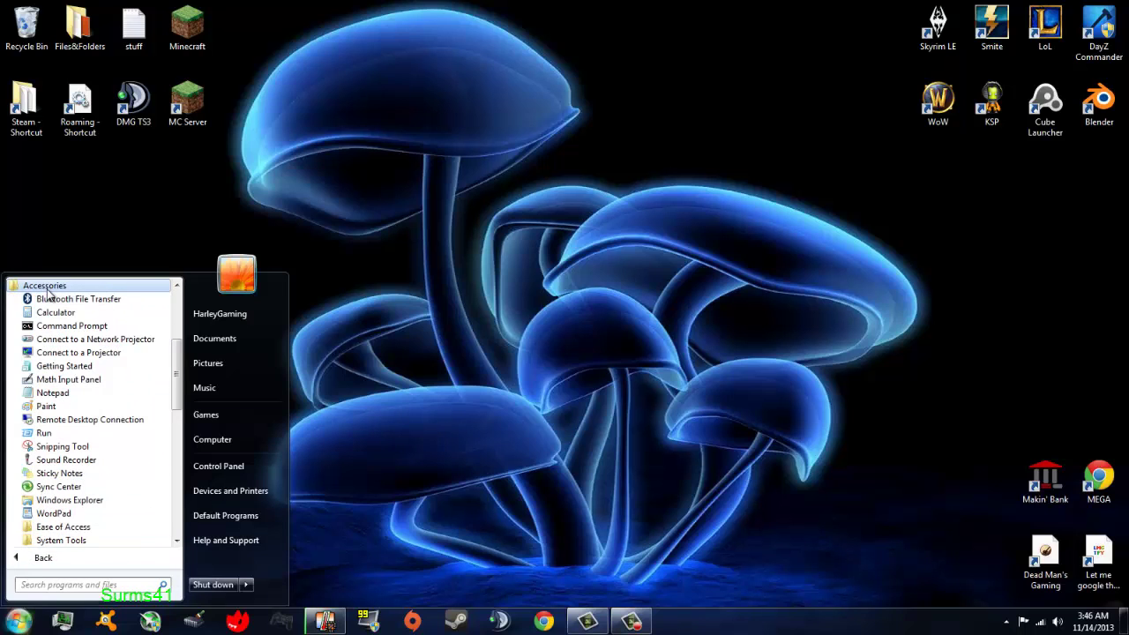
pyautogui.click(66, 539)
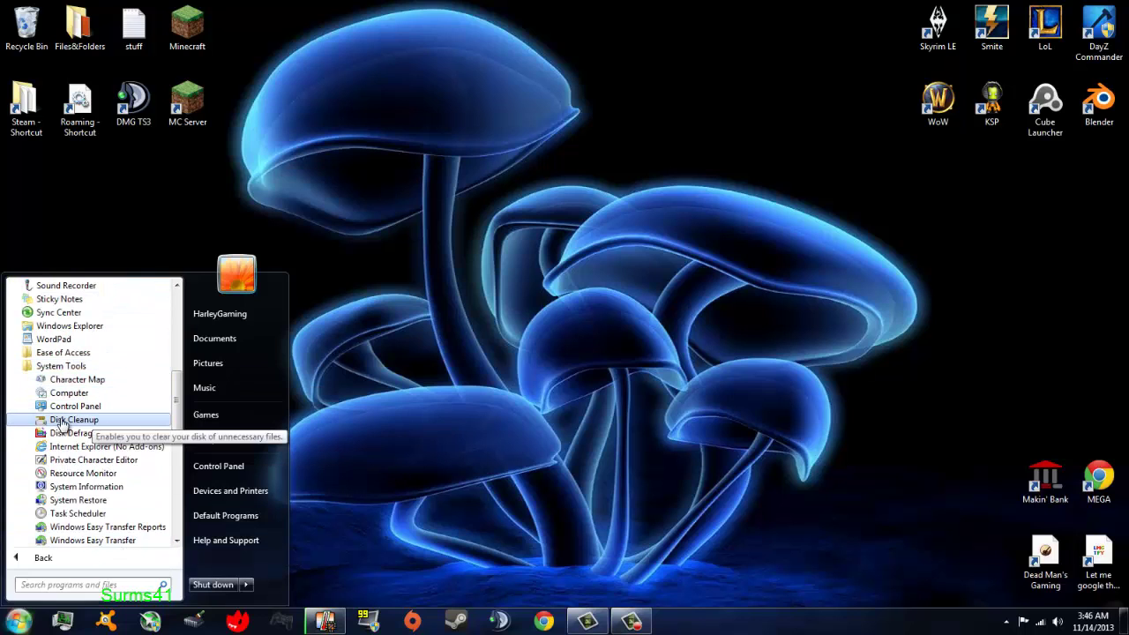
# Launch Disk Cleanup and scan the SSD (C:) drive, which offers up to 796 MB.
pyautogui.click(76, 419)
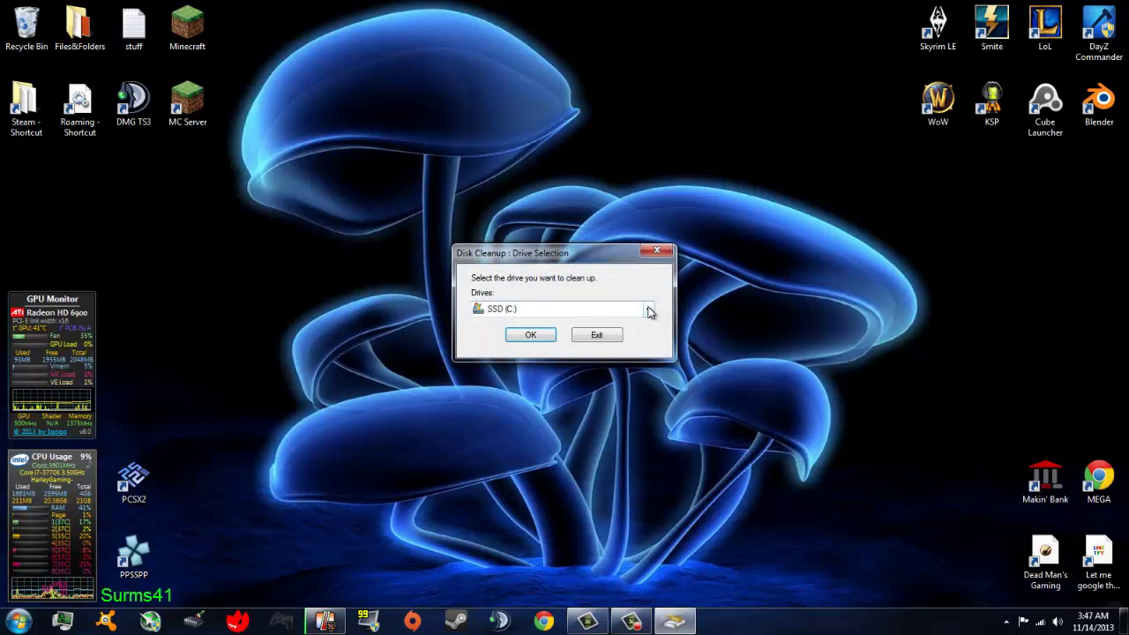
pyautogui.click(625, 311)
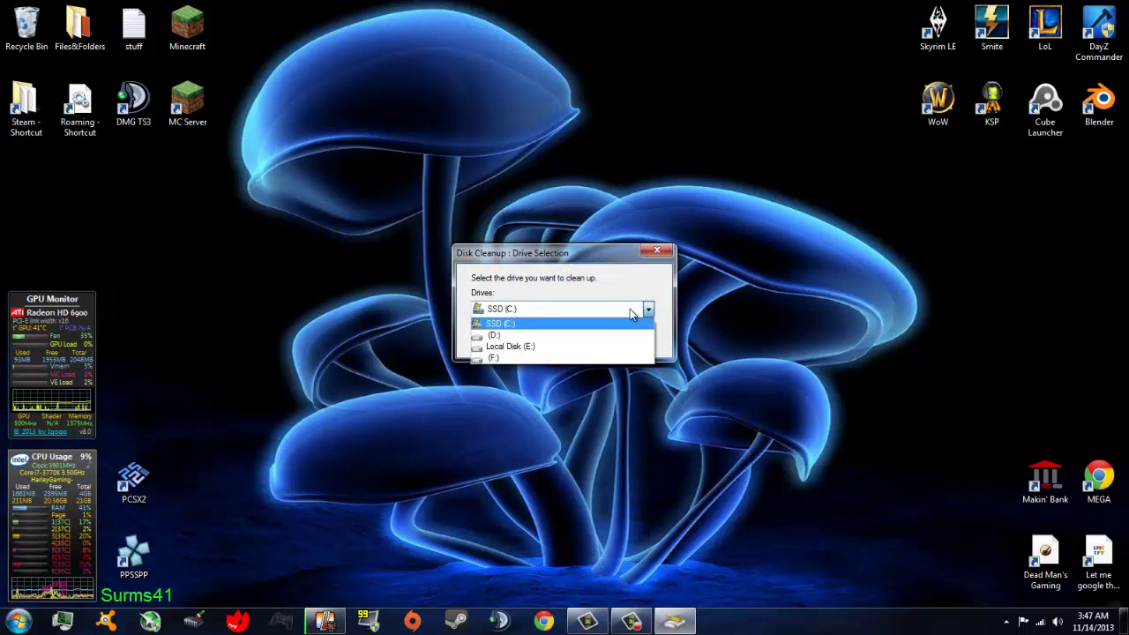
pyautogui.click(526, 324)
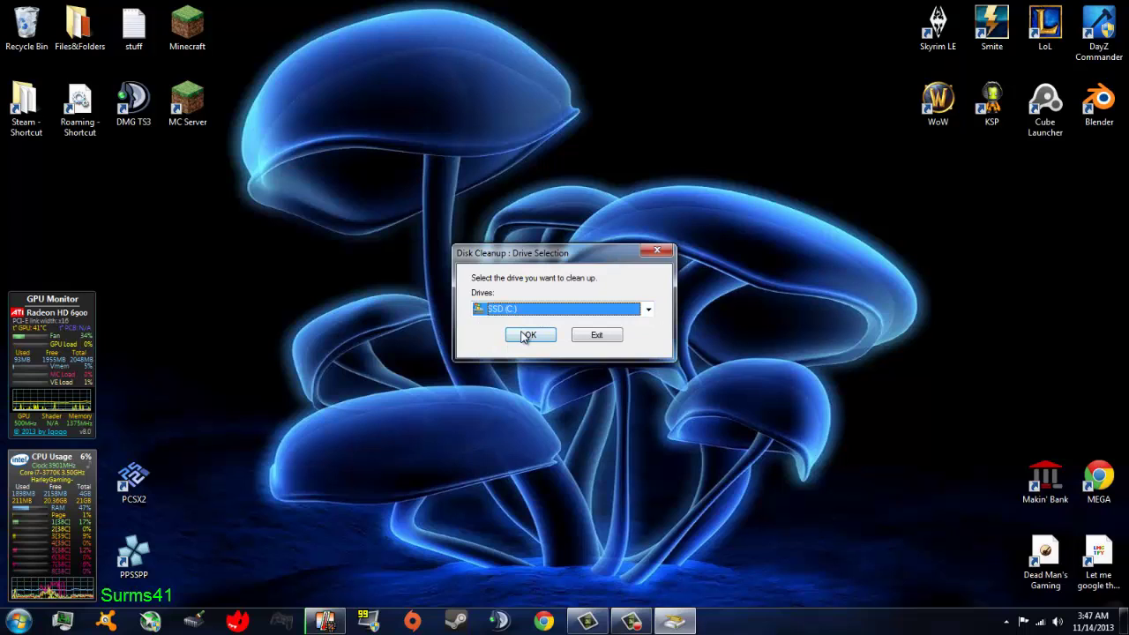
pyautogui.click(527, 336)
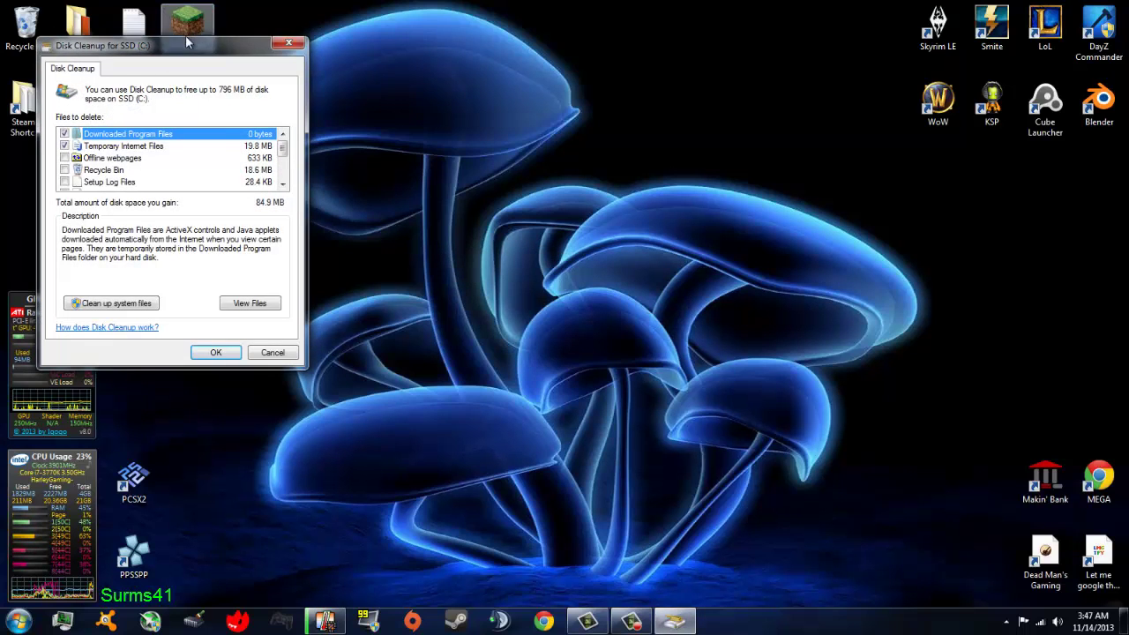
# Center the Disk Cleanup window and tick Temporary files, raising the space to gain to 304 MB.
pyautogui.moveTo(186, 42); pyautogui.dragTo(445, 64)
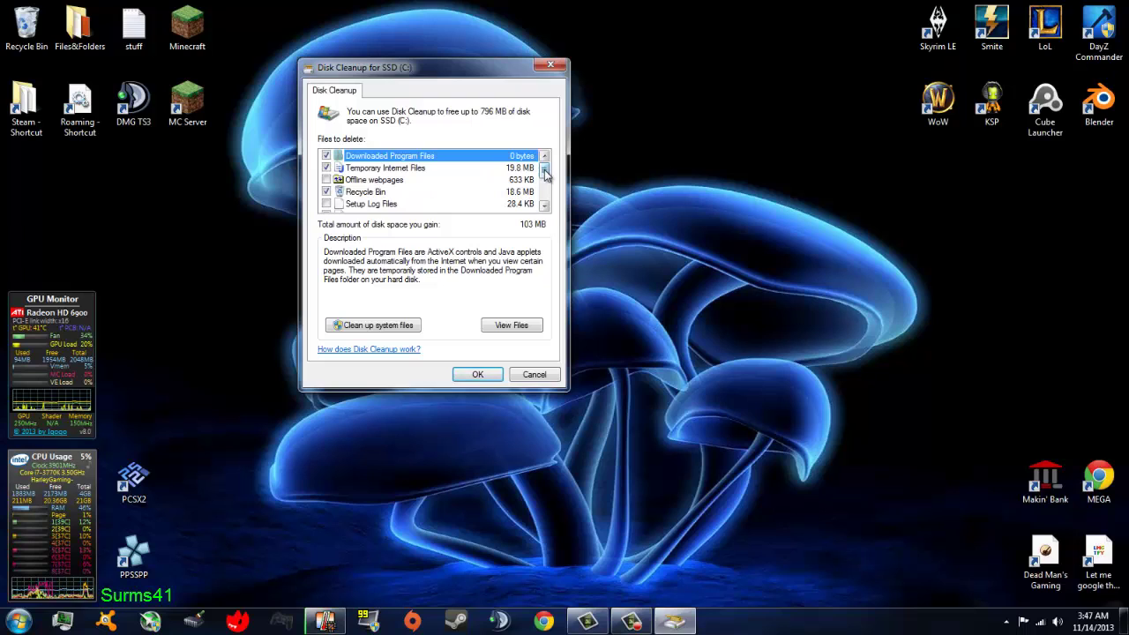
pyautogui.moveTo(546, 172); pyautogui.dragTo(551, 193)
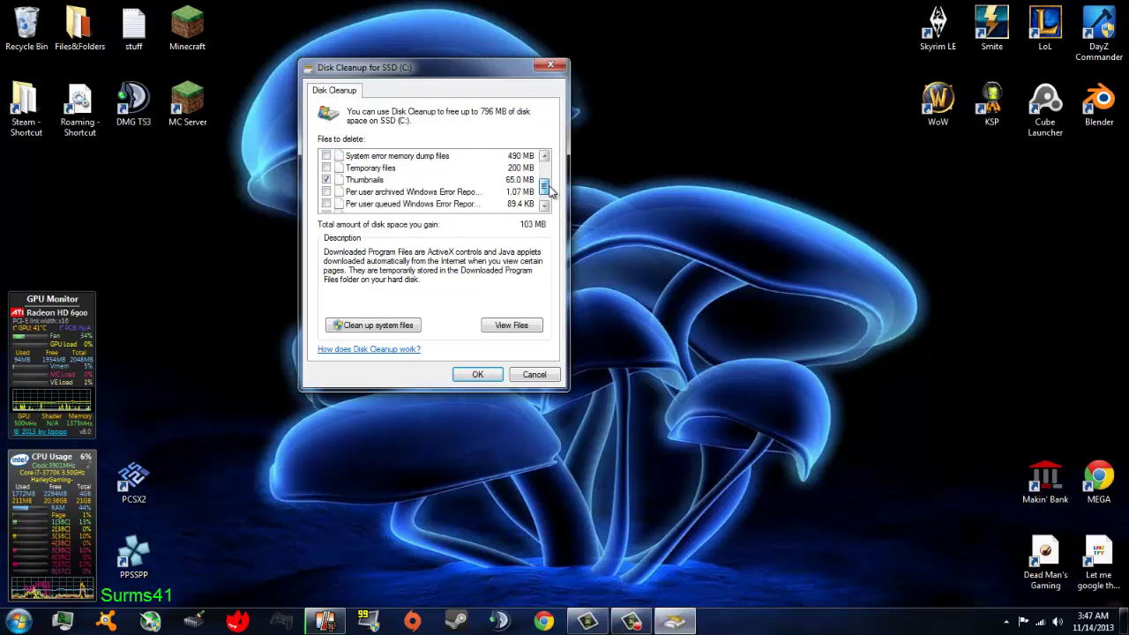
pyautogui.click(325, 167)
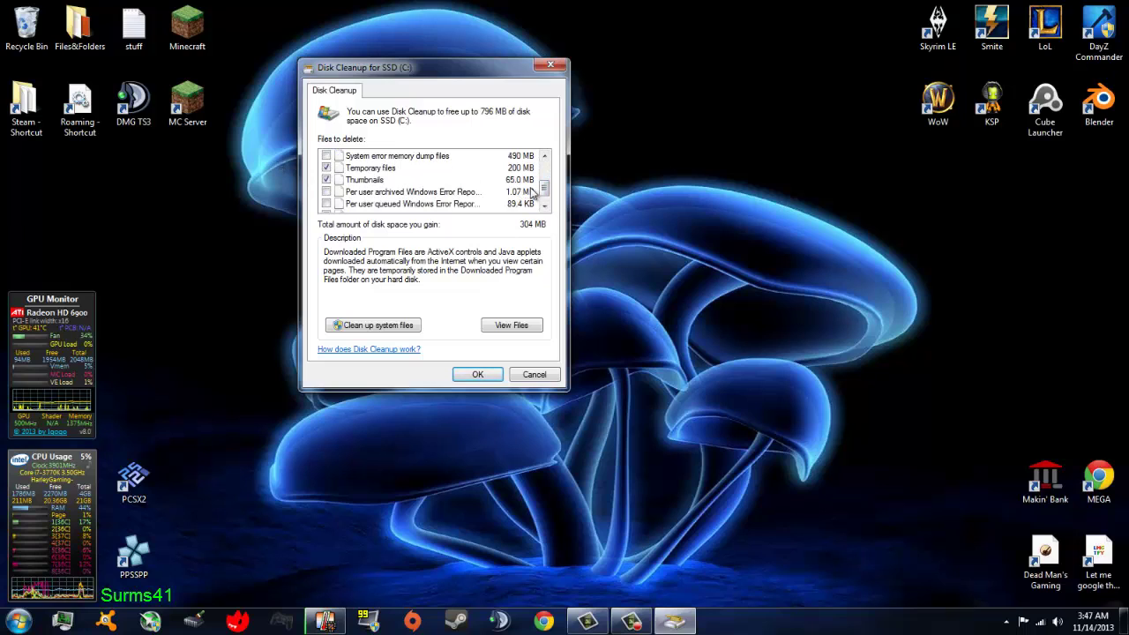
pyautogui.moveTo(544, 192); pyautogui.dragTo(548, 162)
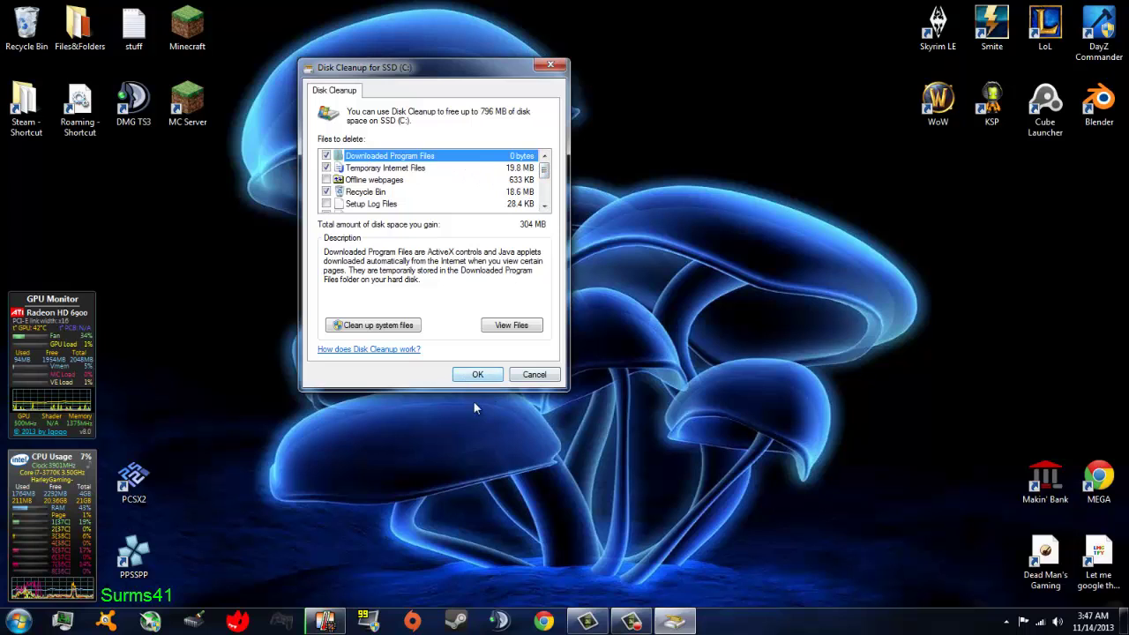
# Permanently delete the checked file types from SSD (C:).
pyautogui.click(477, 374)
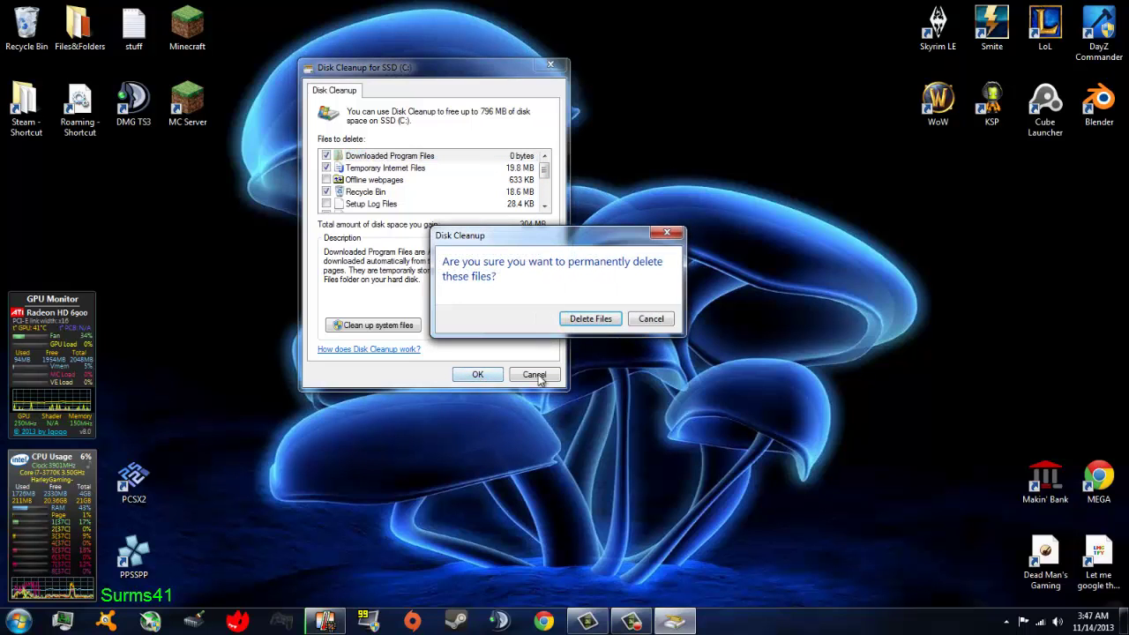
pyautogui.click(608, 320)
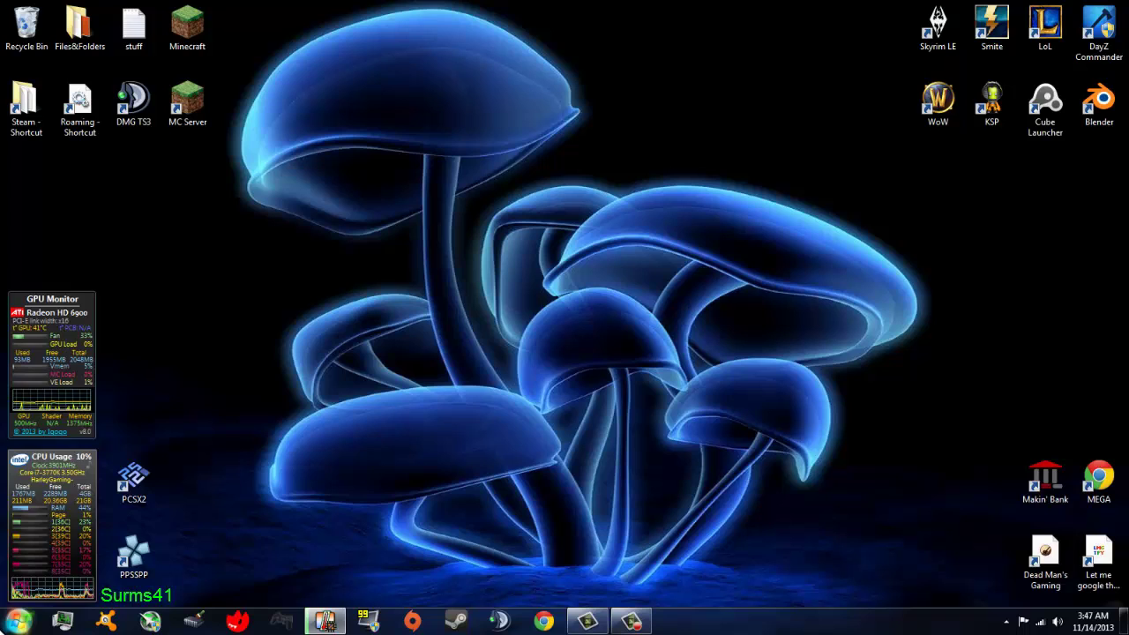
# Locate Disk Defragmenter under Accessories > System Tools, then return to the main Start menu.
pyautogui.click(18, 621)
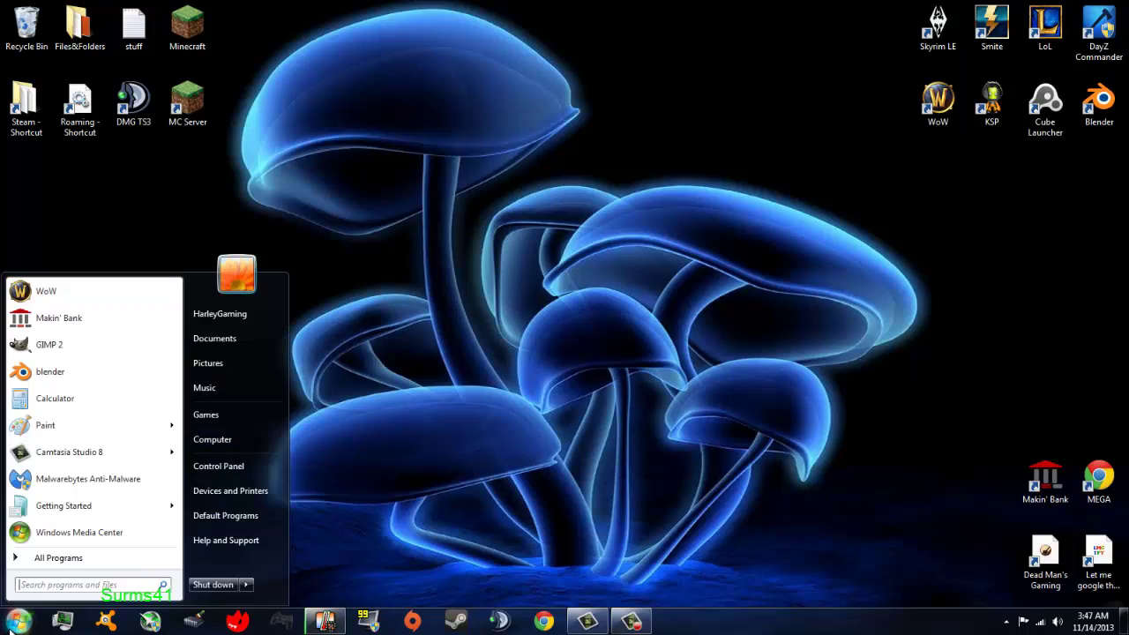
pyautogui.click(75, 561)
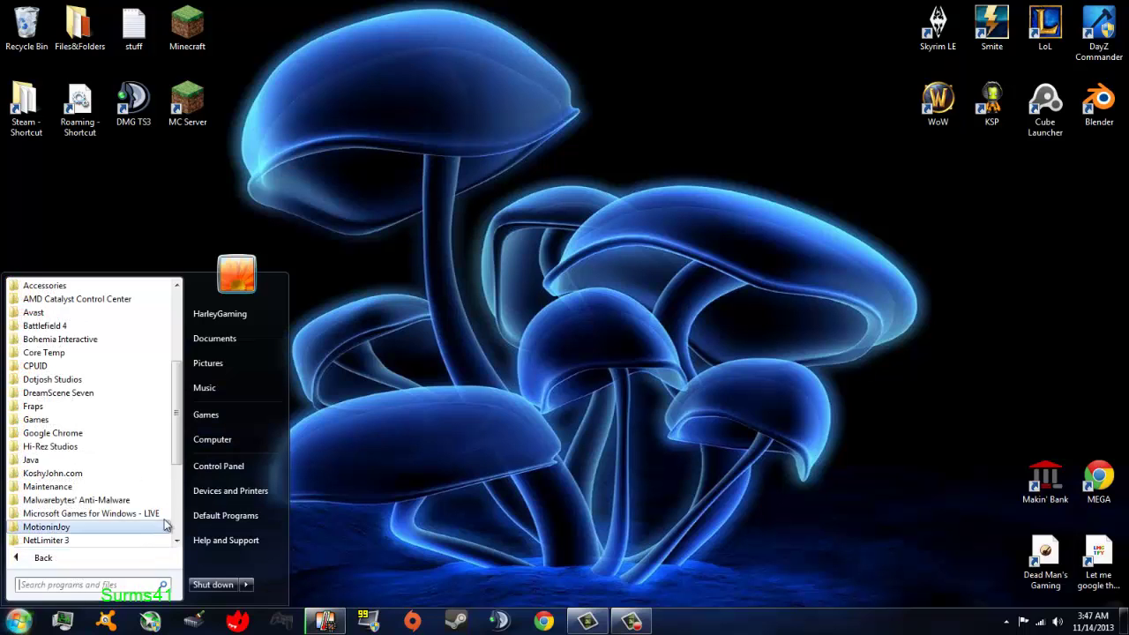
pyautogui.click(79, 288)
pyautogui.click(64, 540)
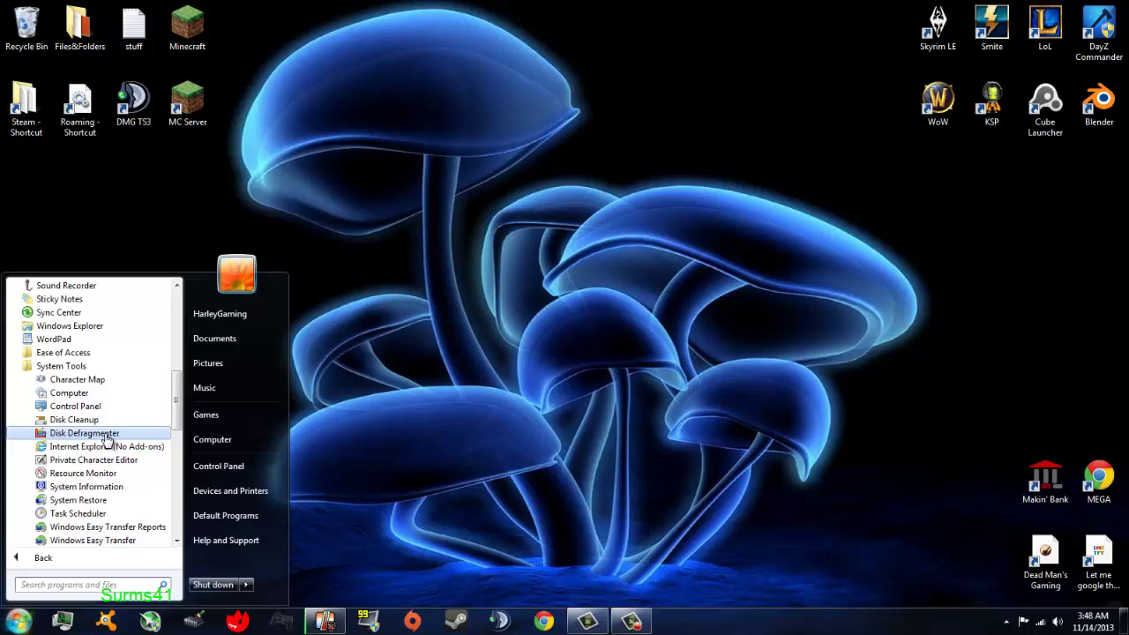
pyautogui.click(408, 324)
pyautogui.click(19, 621)
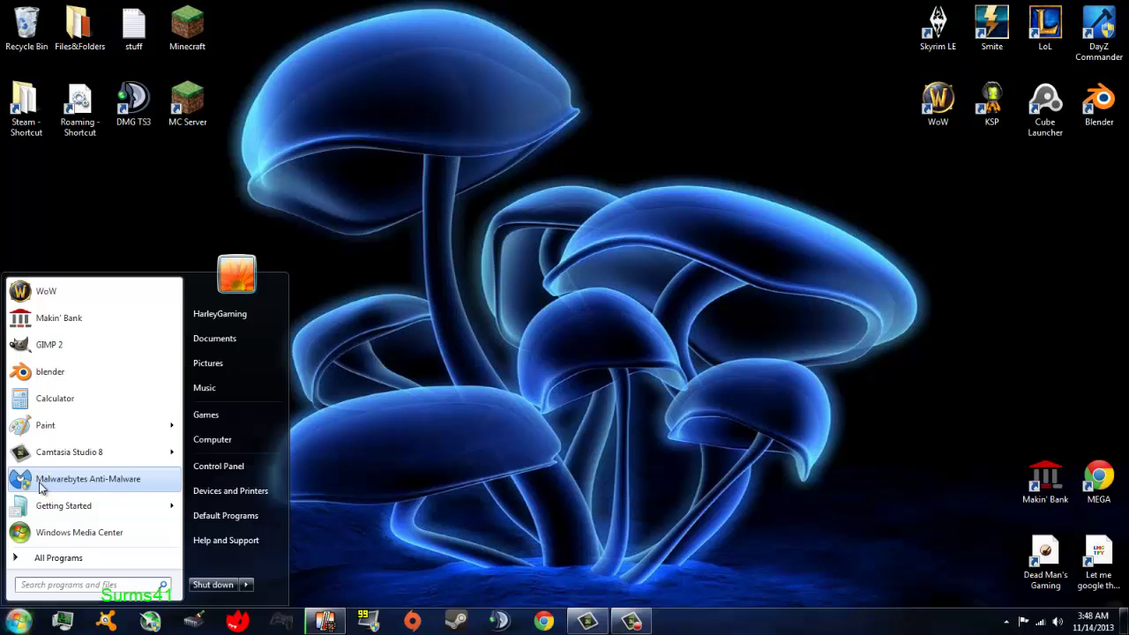
# Run Malwarebytes Anti-Malware with administrator rights, view its Scanner page, then close it.
pyautogui.click(91, 486)
pyautogui.click(232, 390)
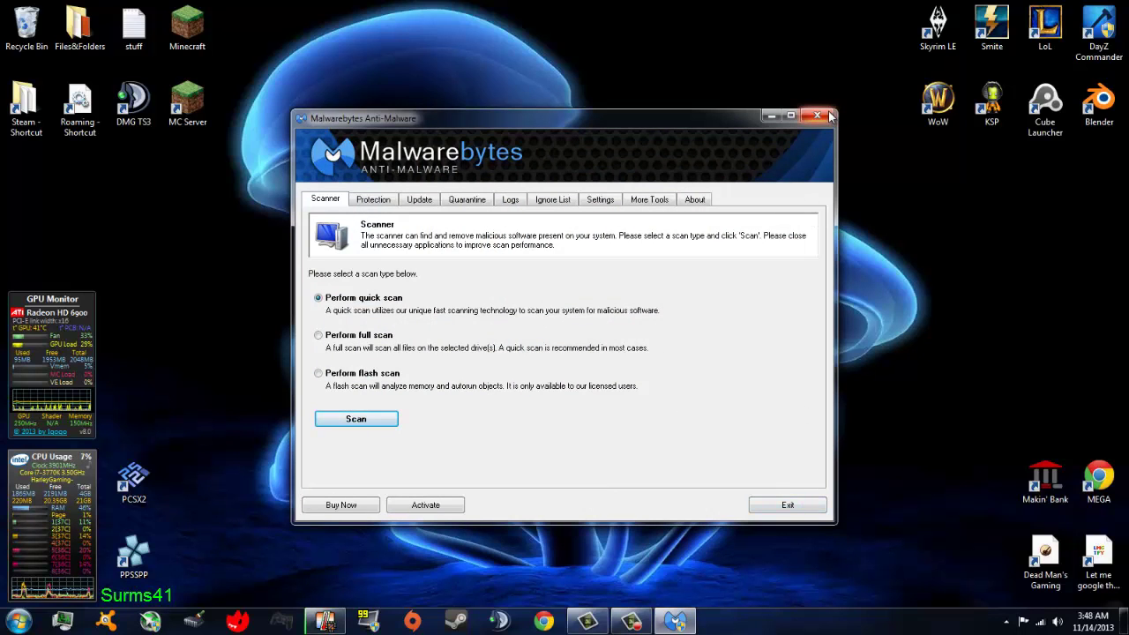
pyautogui.moveTo(792, 125); pyautogui.dragTo(760, 121)
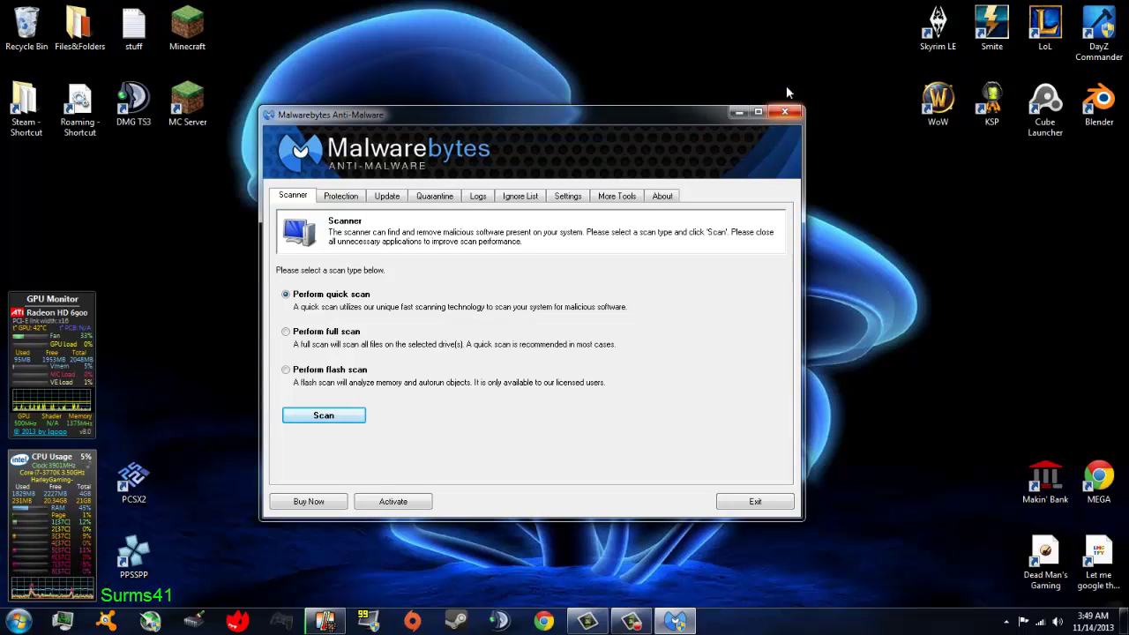
pyautogui.moveTo(551, 114)
pyautogui.mouseDown()
pyautogui.moveTo(527, 110)
pyautogui.moveTo(559, 104)
pyautogui.mouseUp()
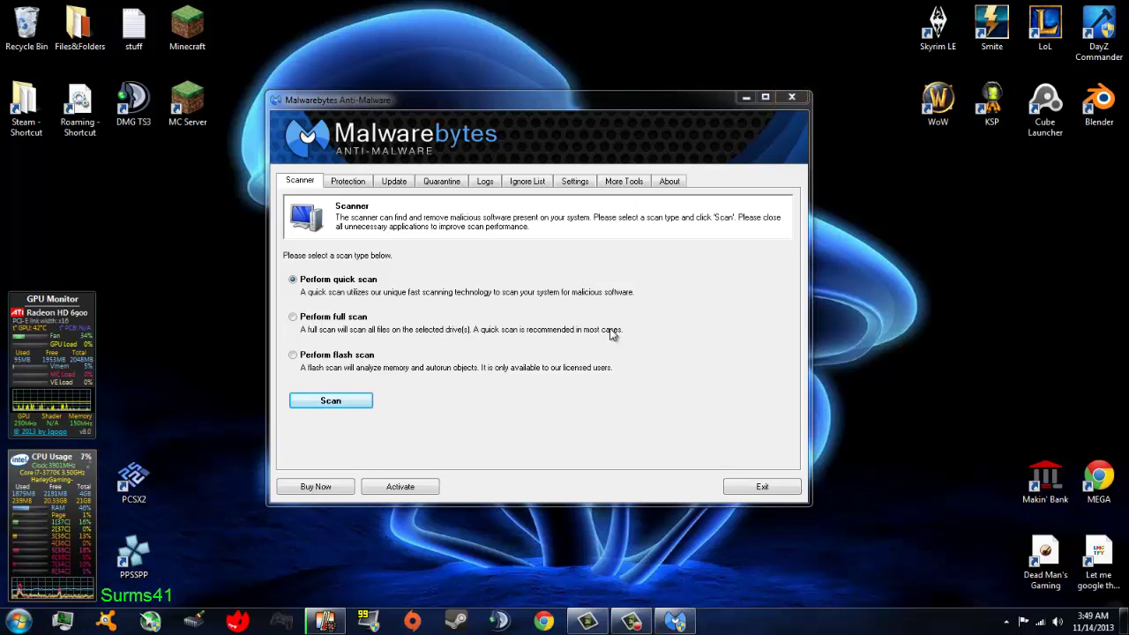
pyautogui.click(792, 98)
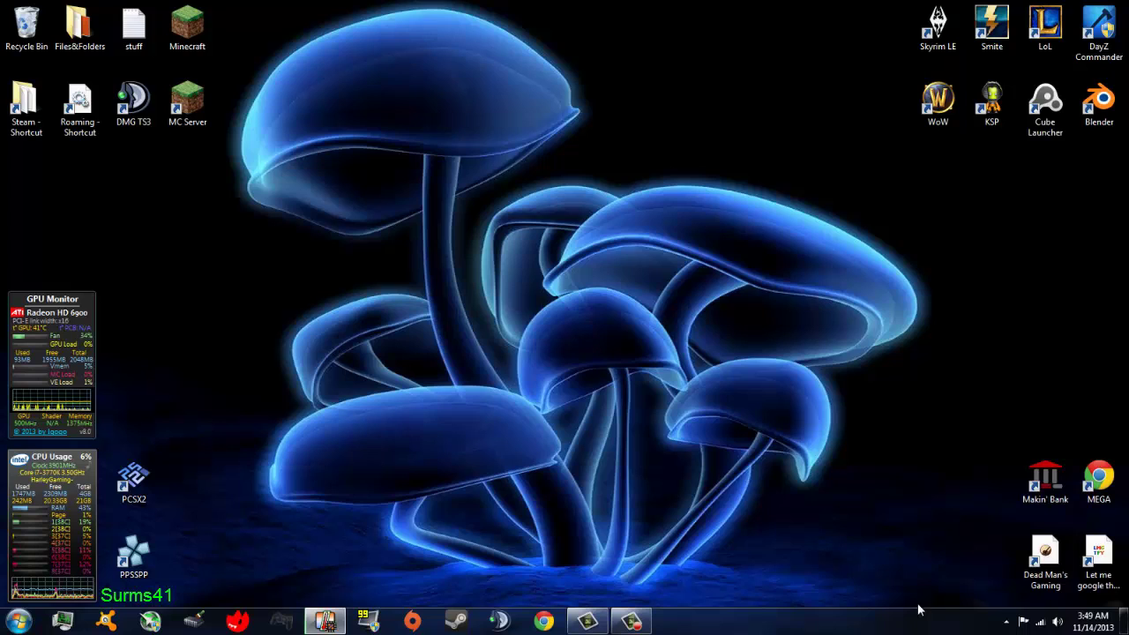
pyautogui.click(1006, 621)
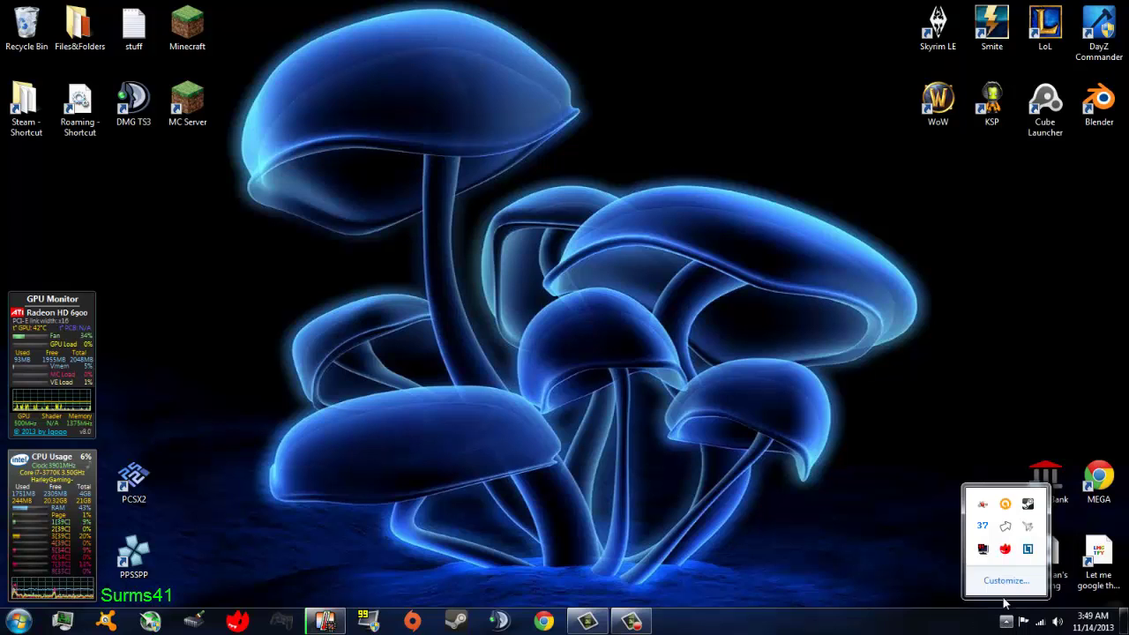
pyautogui.click(1005, 504)
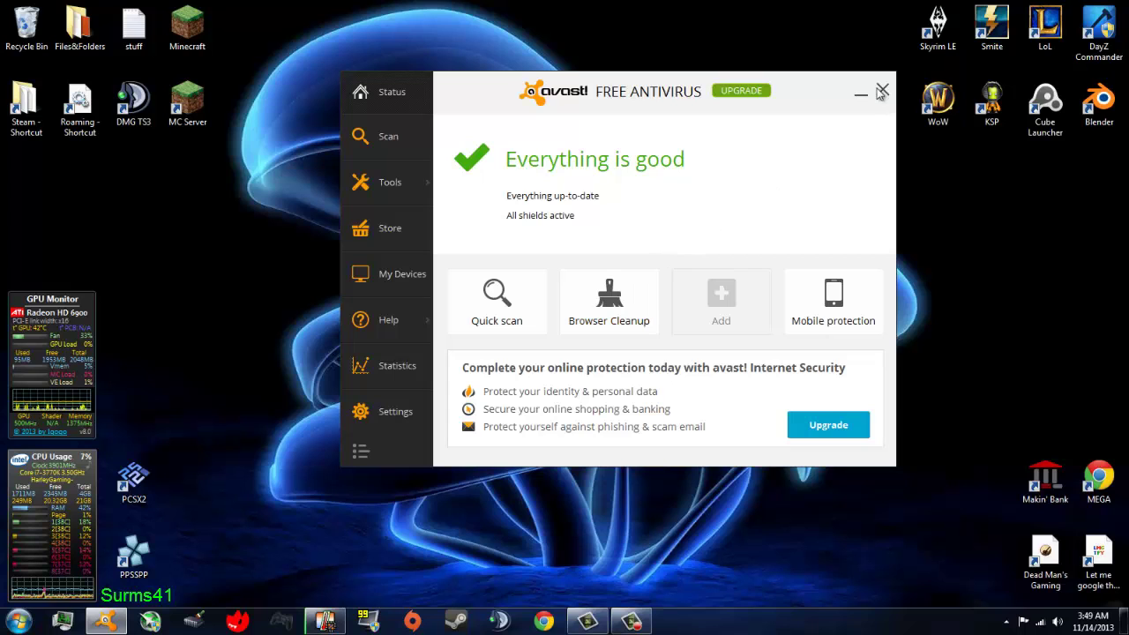
pyautogui.click(879, 93)
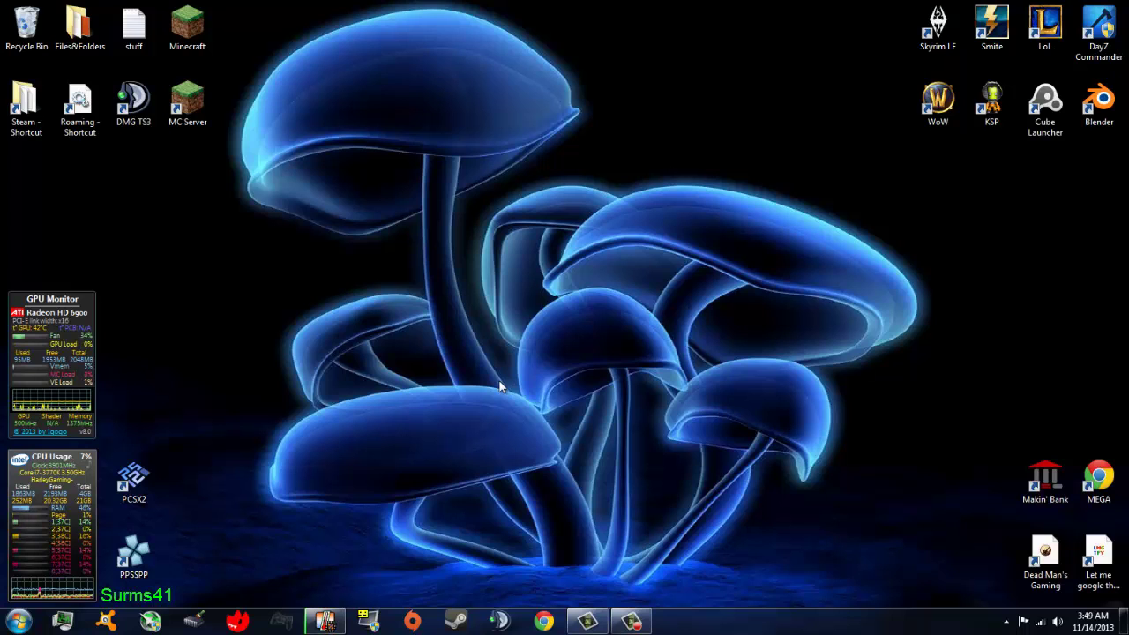
pyautogui.click(19, 620)
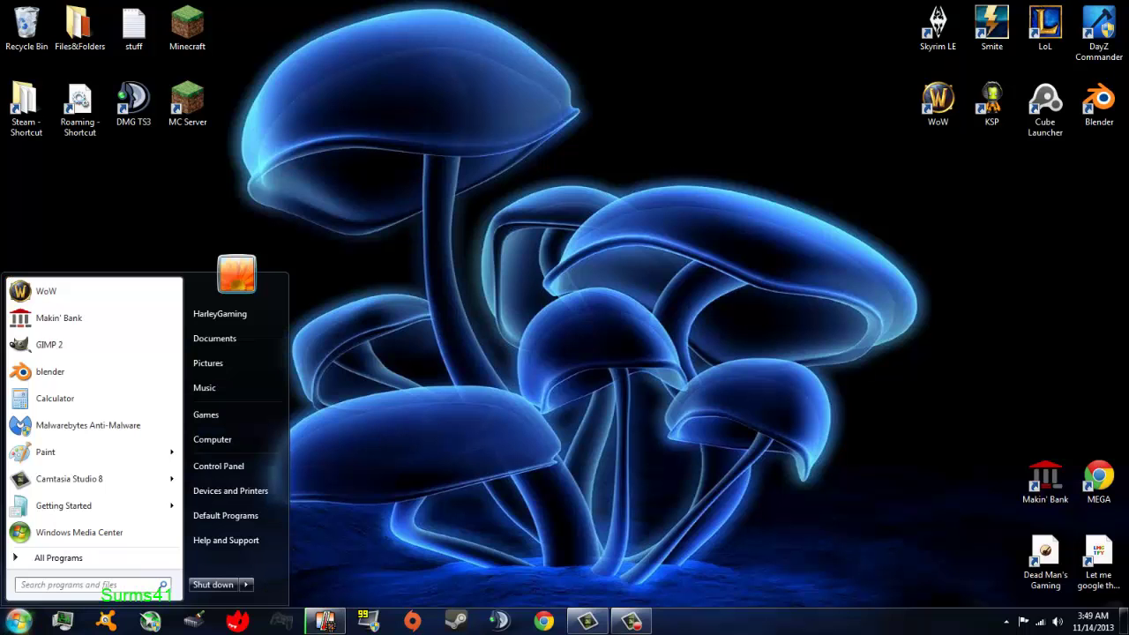
# Open Computer Properties, then Advanced system settings, and bring up Performance Options.
pyautogui.rightClick(235, 437)
pyautogui.click(278, 556)
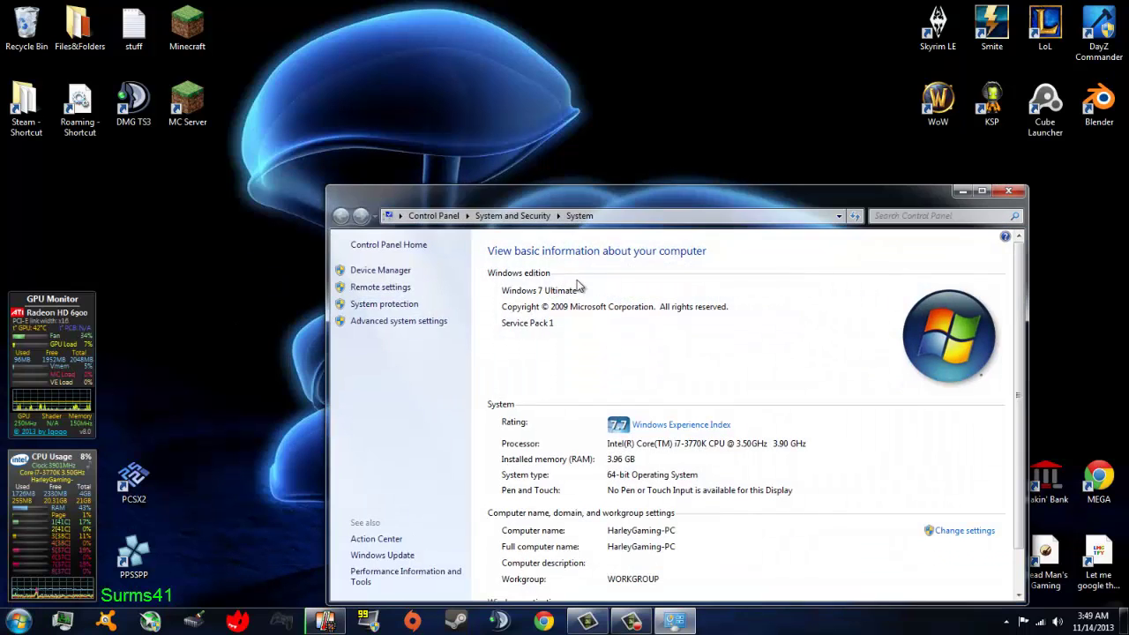
pyautogui.moveTo(670, 192); pyautogui.dragTo(588, 137)
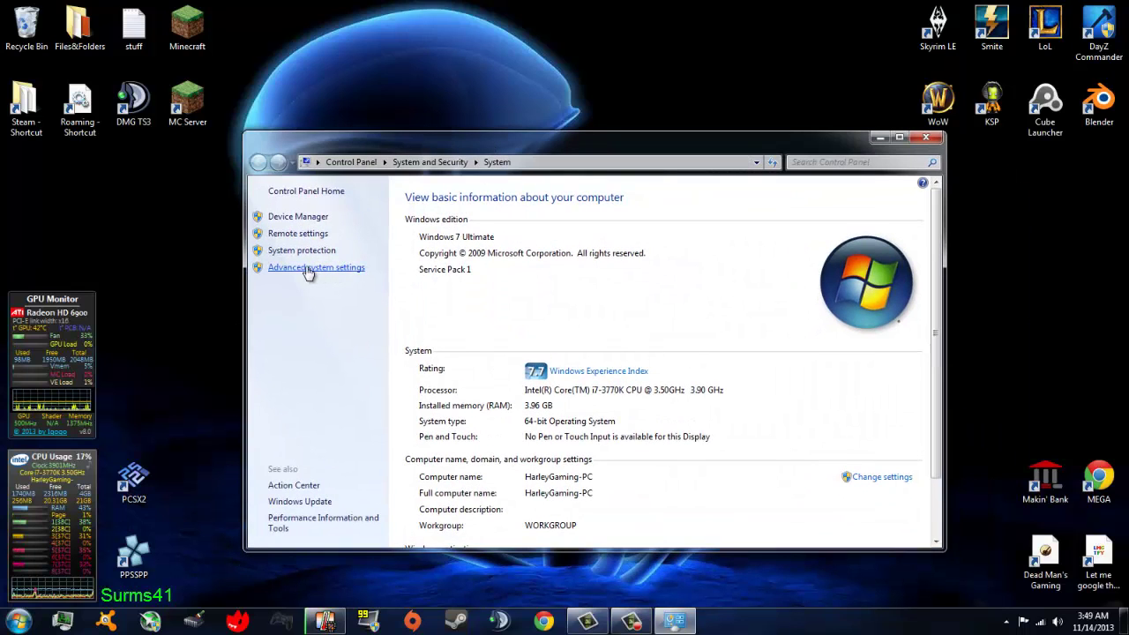
pyautogui.click(308, 269)
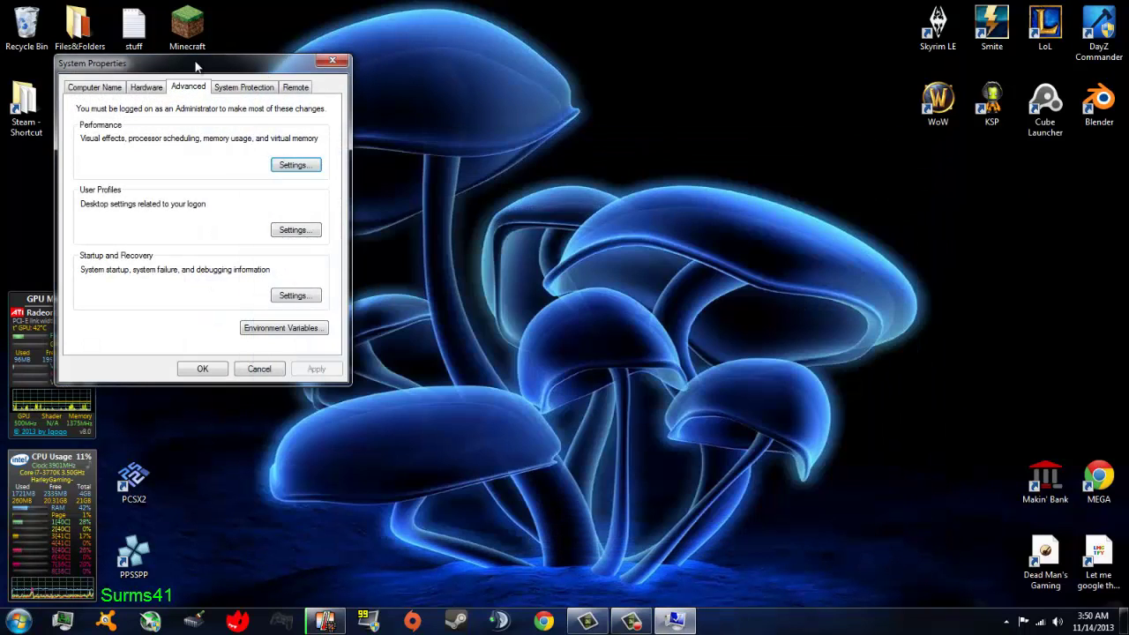
pyautogui.moveTo(177, 62); pyautogui.dragTo(378, 68)
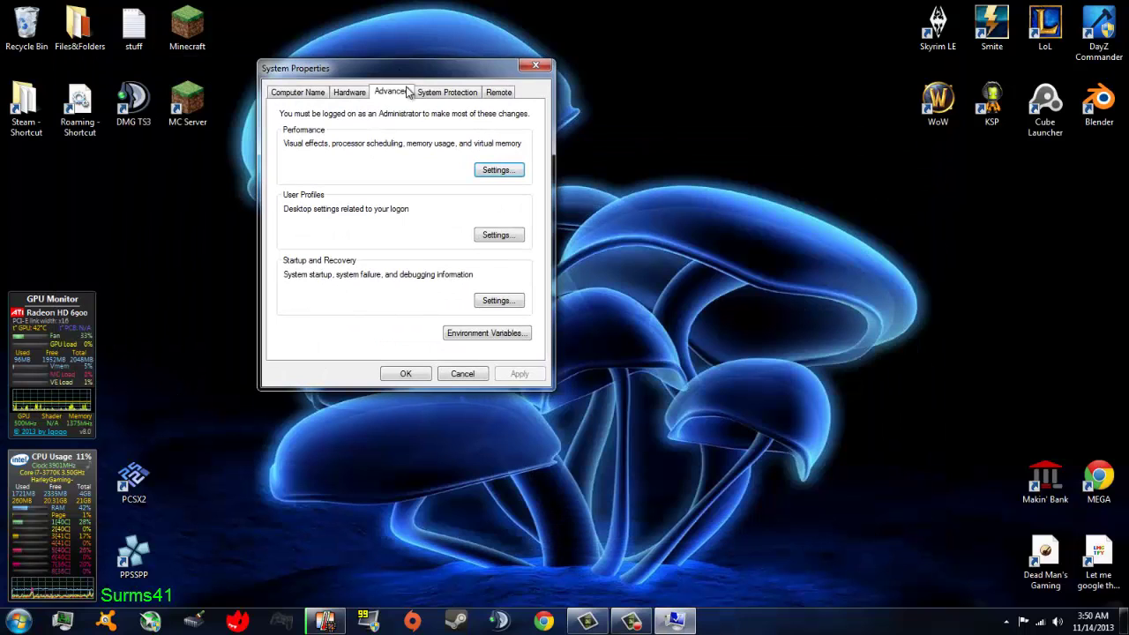
pyautogui.click(487, 172)
# Try the Adjust for best performance and Adjust for best appearance visual effects presets.
pyautogui.moveTo(428, 106); pyautogui.dragTo(582, 73)
pyautogui.scroll(-1, 690, 303)
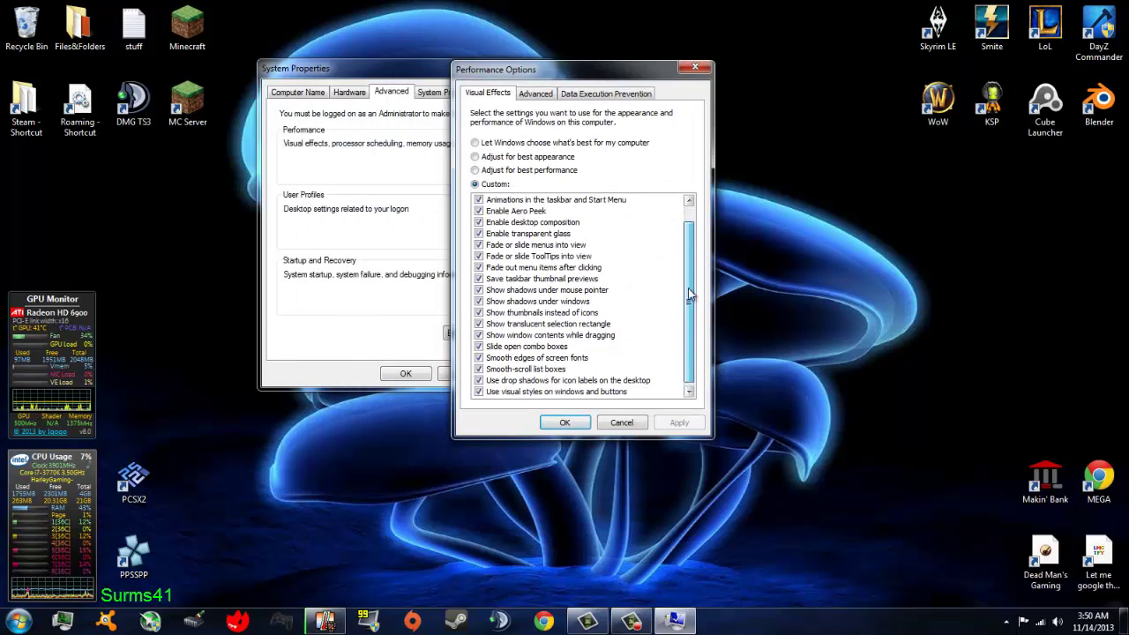
pyautogui.scroll(1, 688, 287)
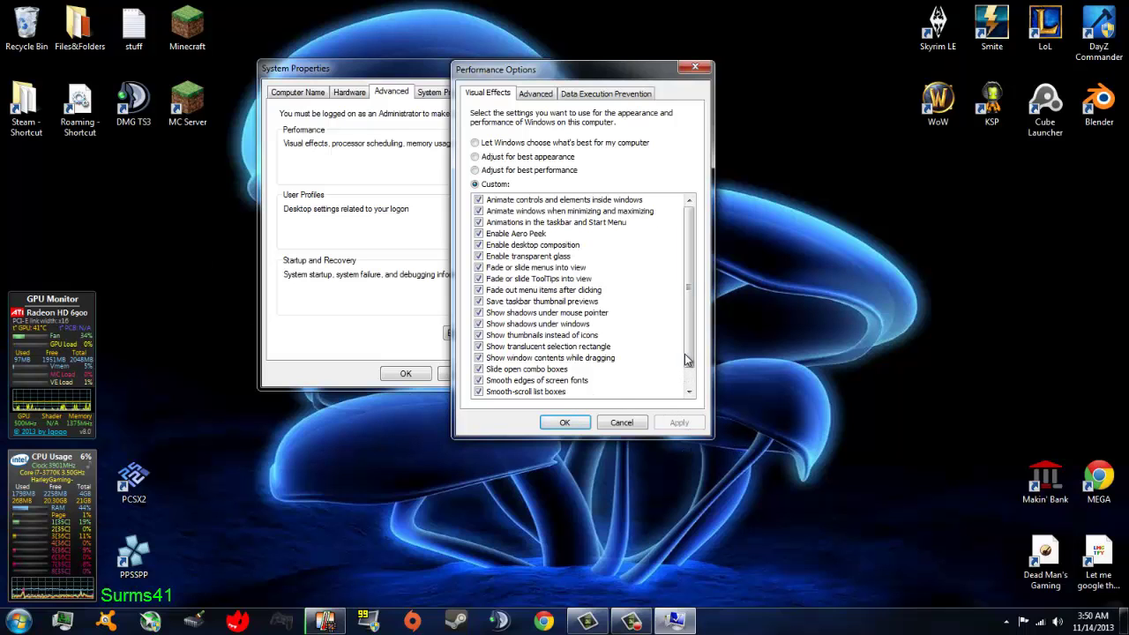
pyautogui.moveTo(684, 353)
pyautogui.mouseDown()
pyautogui.moveTo(685, 370)
pyautogui.moveTo(685, 337)
pyautogui.mouseUp()
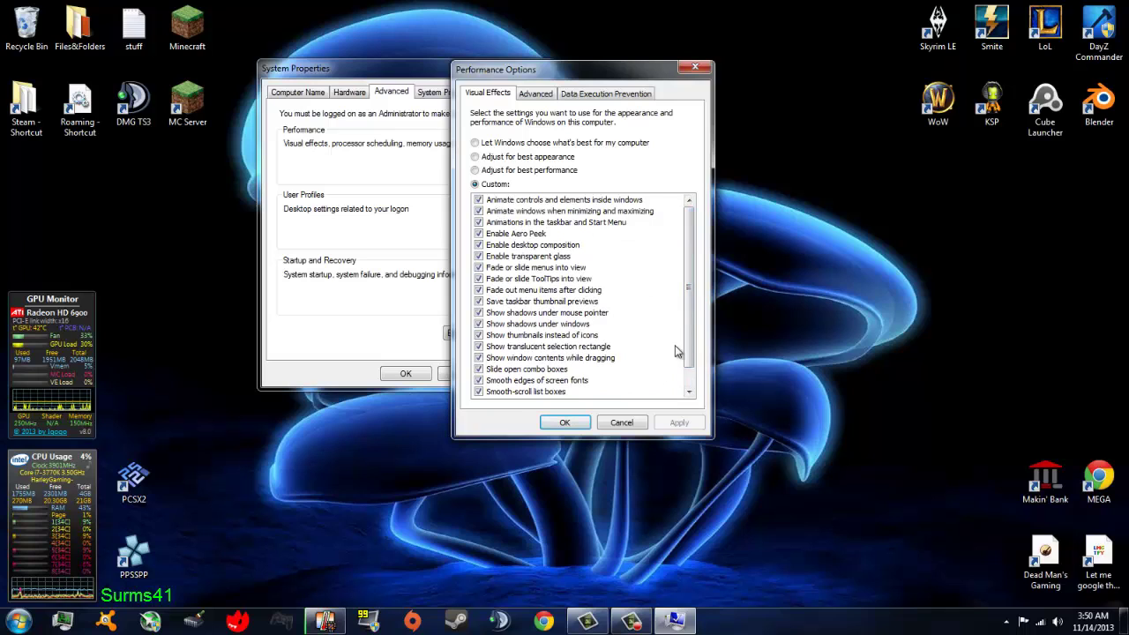
pyautogui.moveTo(688, 357); pyautogui.dragTo(697, 325)
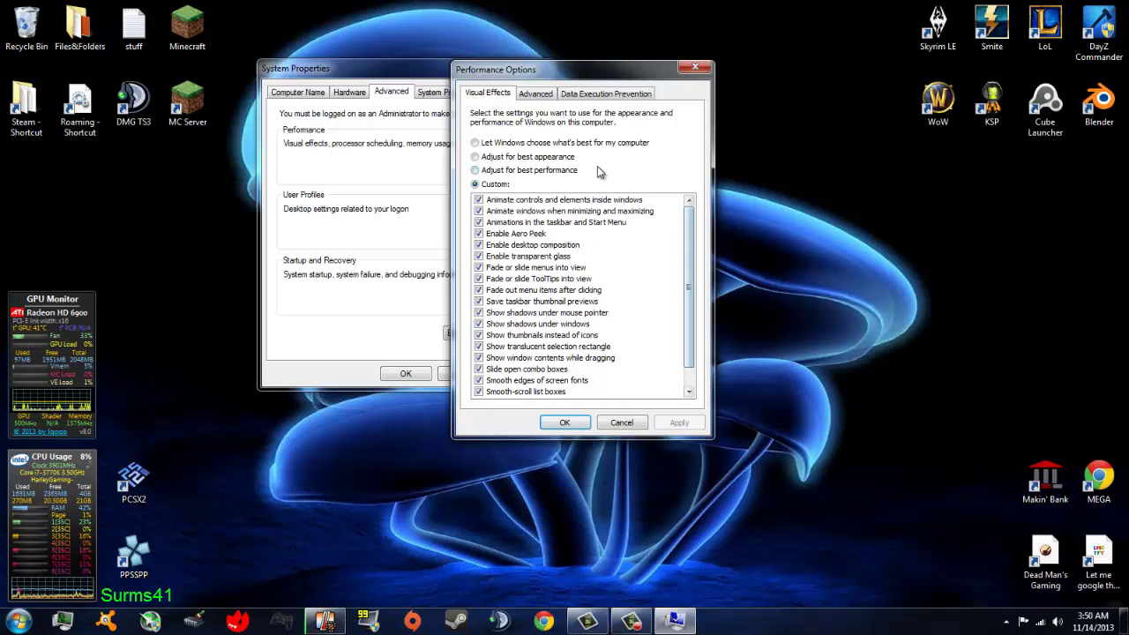
pyautogui.click(502, 169)
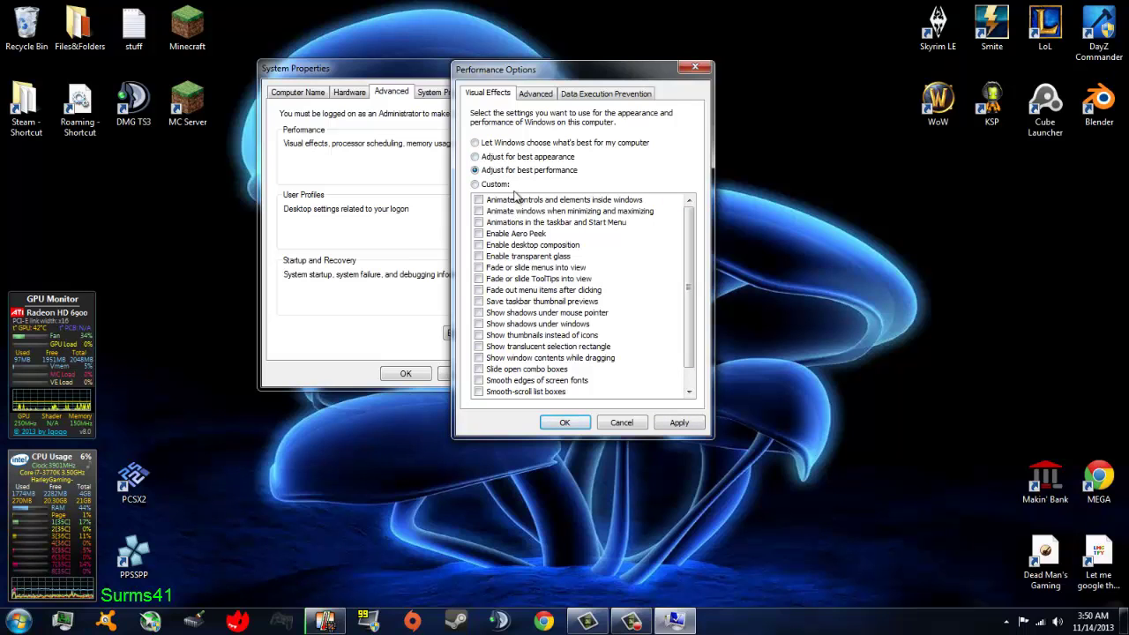
pyautogui.click(525, 156)
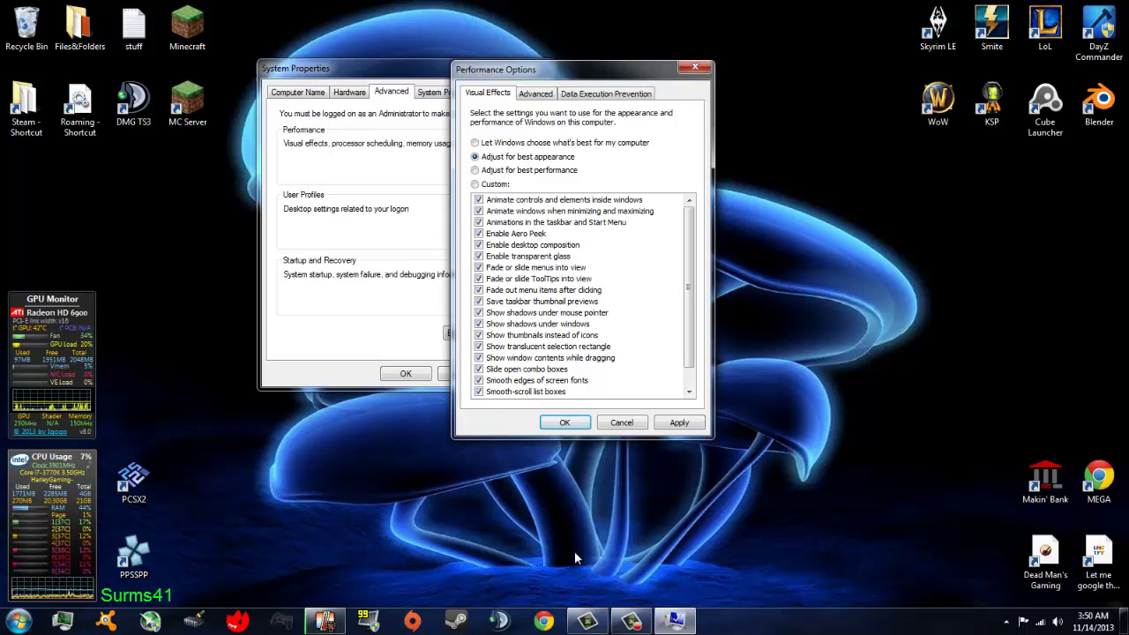
# Set visual effects to Custom with every effect enabled.
pyautogui.click(732, 608)
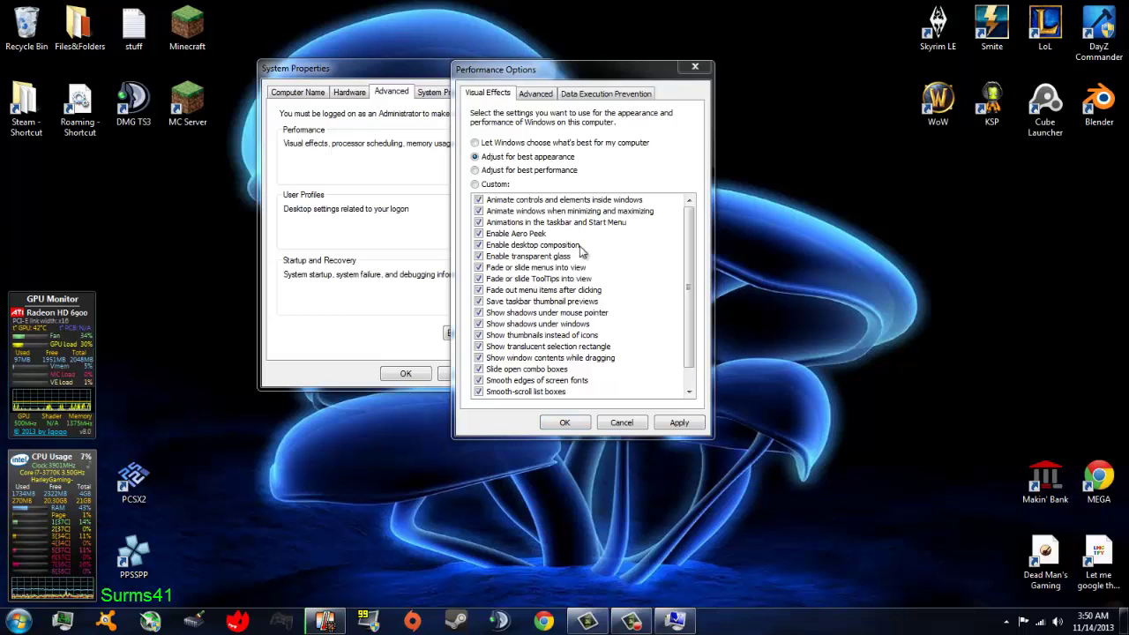
pyautogui.moveTo(515, 78); pyautogui.dragTo(518, 72)
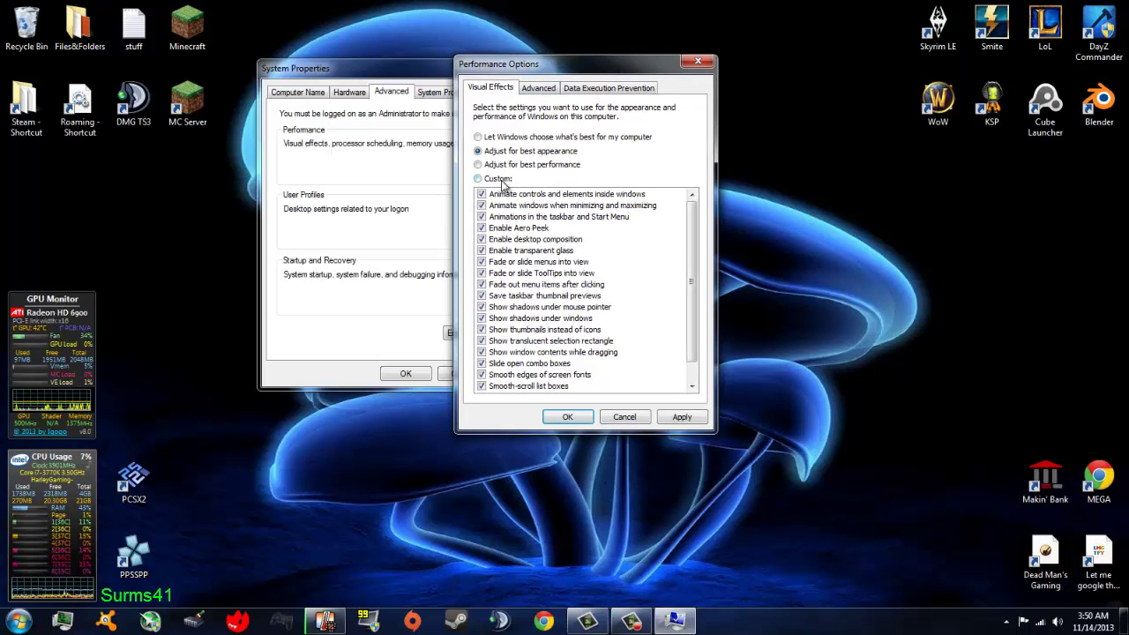
pyautogui.click(497, 180)
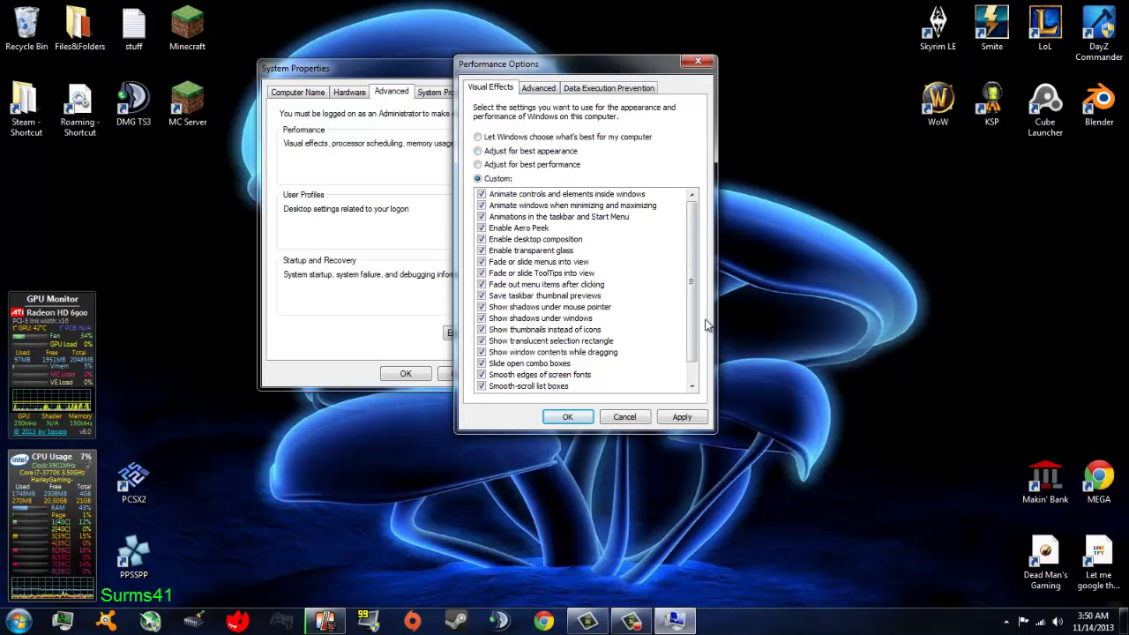
pyautogui.scroll(-1, 695, 326)
pyautogui.scroll(1, 695, 327)
# Show the Advanced tab: Programs scheduling and a 21056 MB total paging file.
pyautogui.click(540, 89)
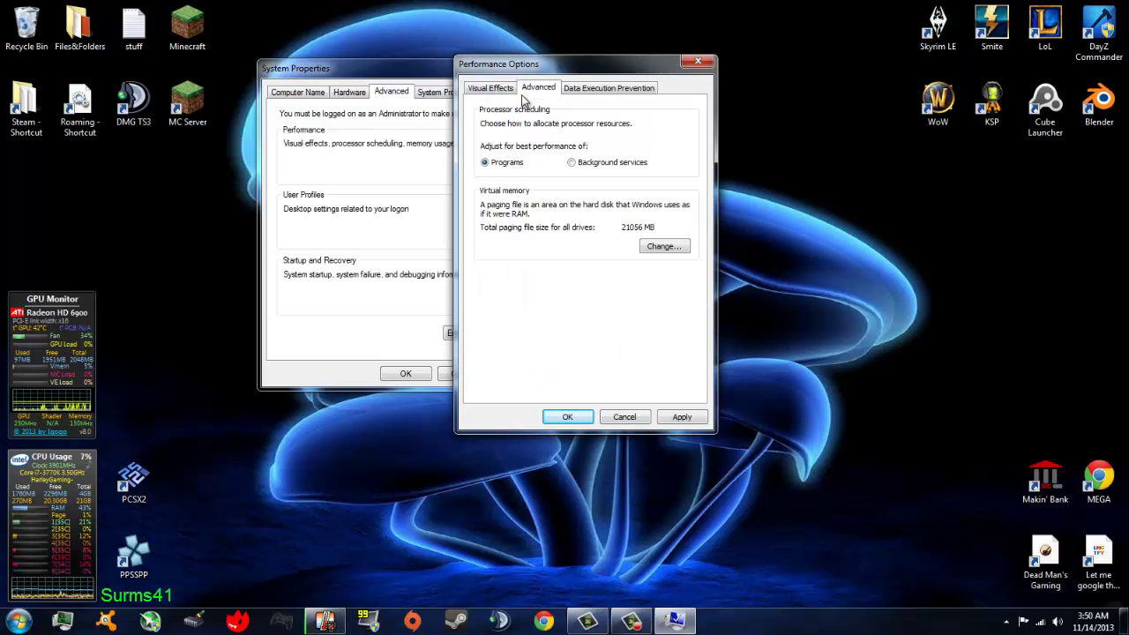
pyautogui.moveTo(540, 73); pyautogui.dragTo(461, 8)
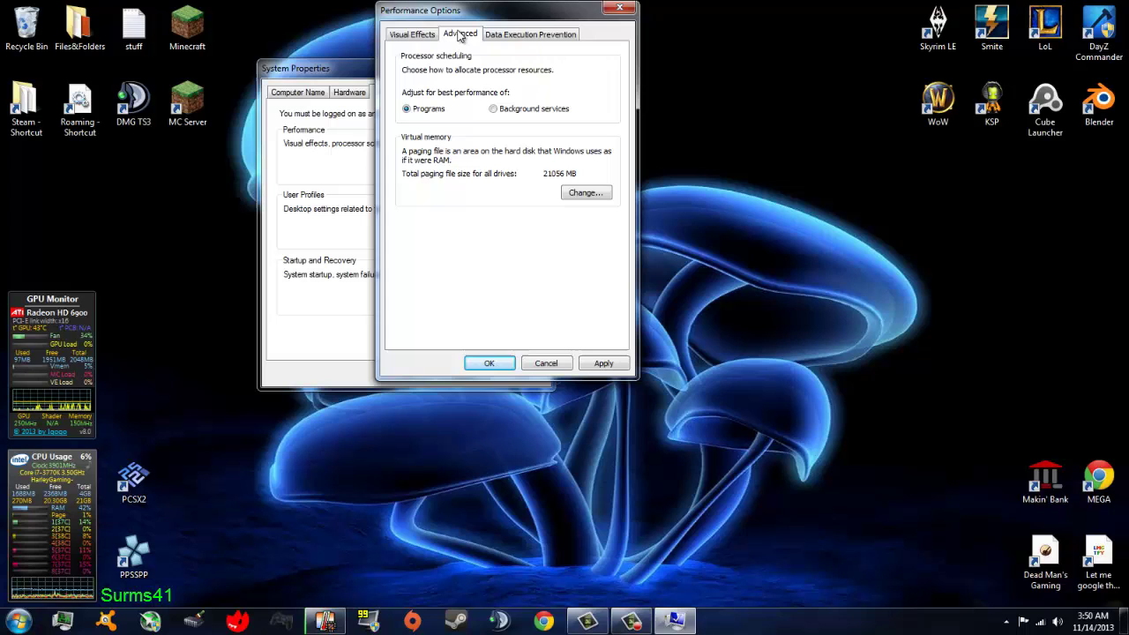
pyautogui.moveTo(418, 12); pyautogui.dragTo(418, 27)
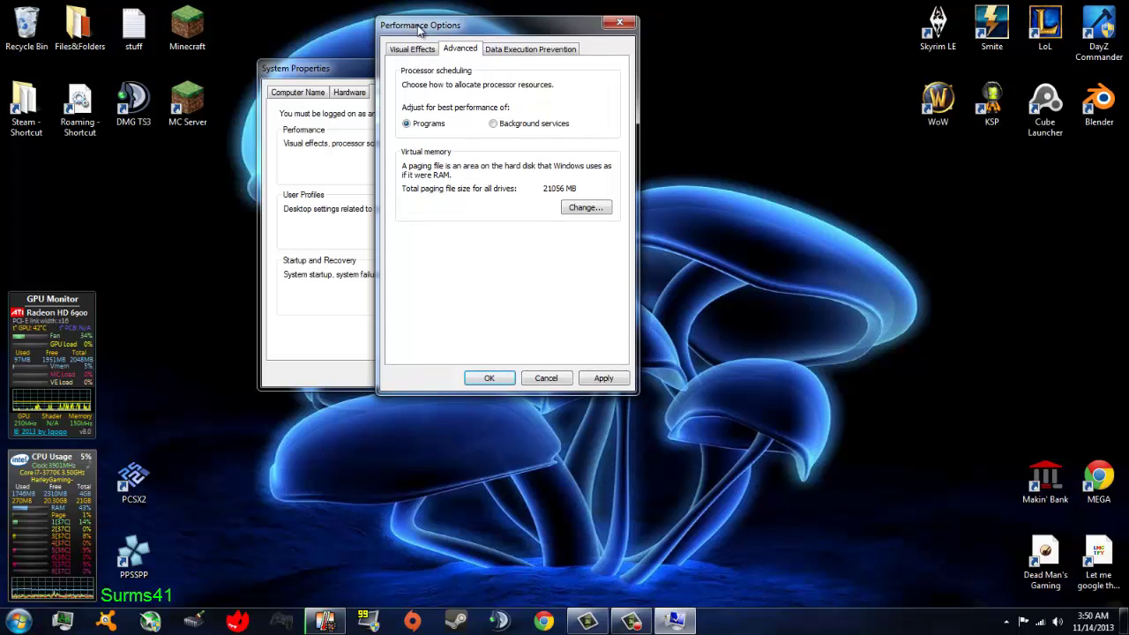
# Open Virtual Memory and compare the paging file settings of drives D:, E: and F:.
pyautogui.click(584, 208)
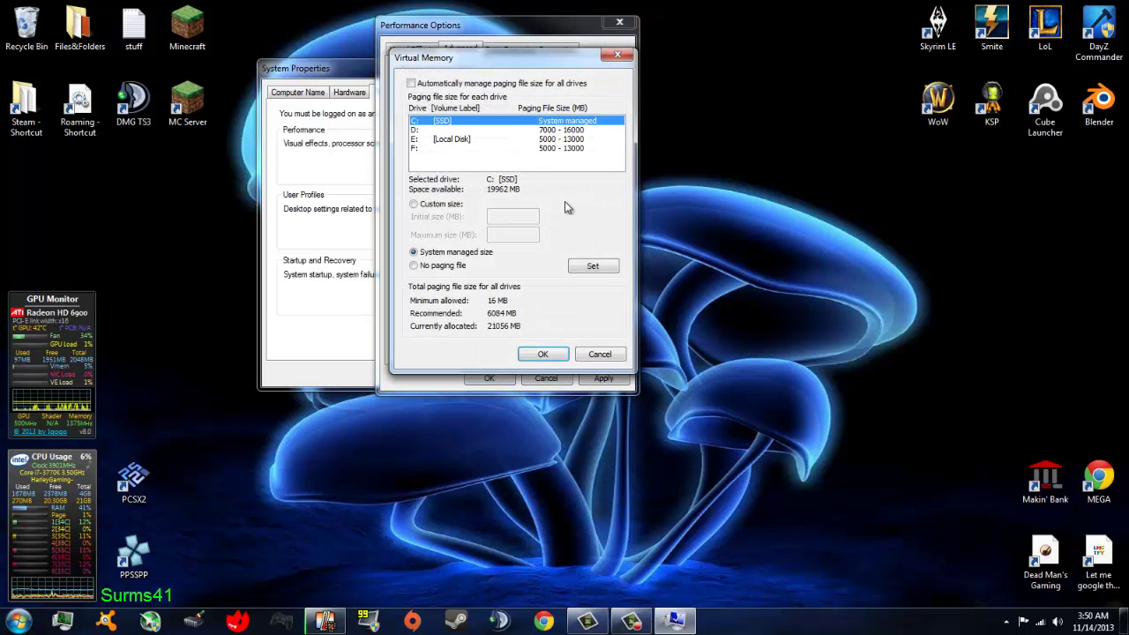
pyautogui.click(551, 131)
pyautogui.click(558, 147)
pyautogui.click(556, 138)
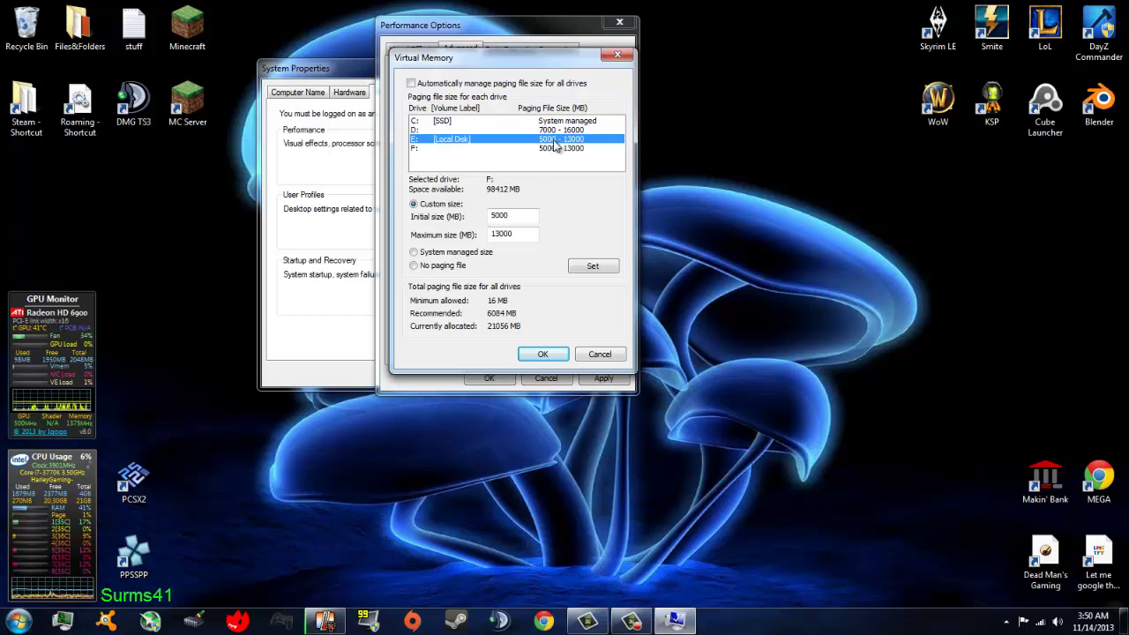
pyautogui.click(553, 130)
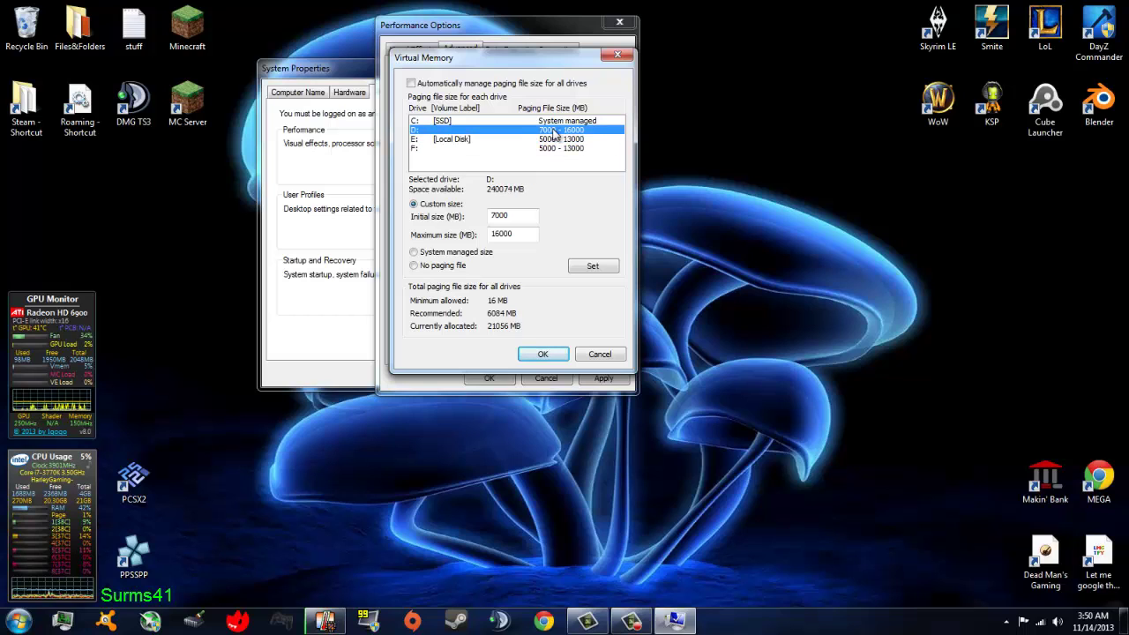
# Keep D:'s 7000–16000 MB custom paging file after rechecking E: and C:, and close the dialogs.
pyautogui.click(520, 215)
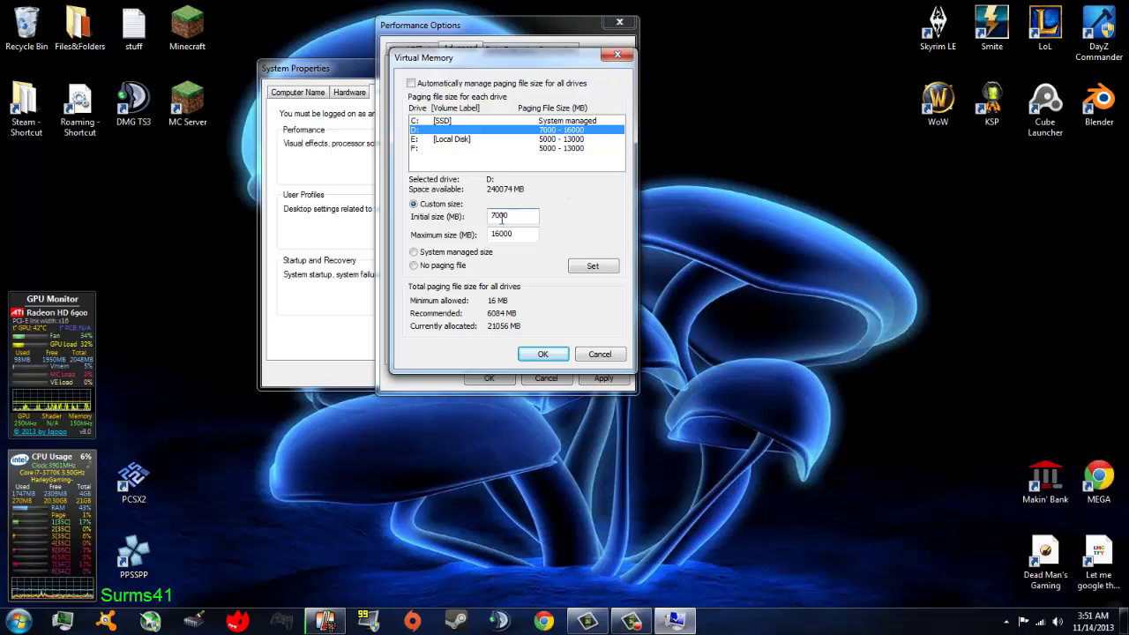
pyautogui.doubleClick(496, 215)
pyautogui.click(521, 139)
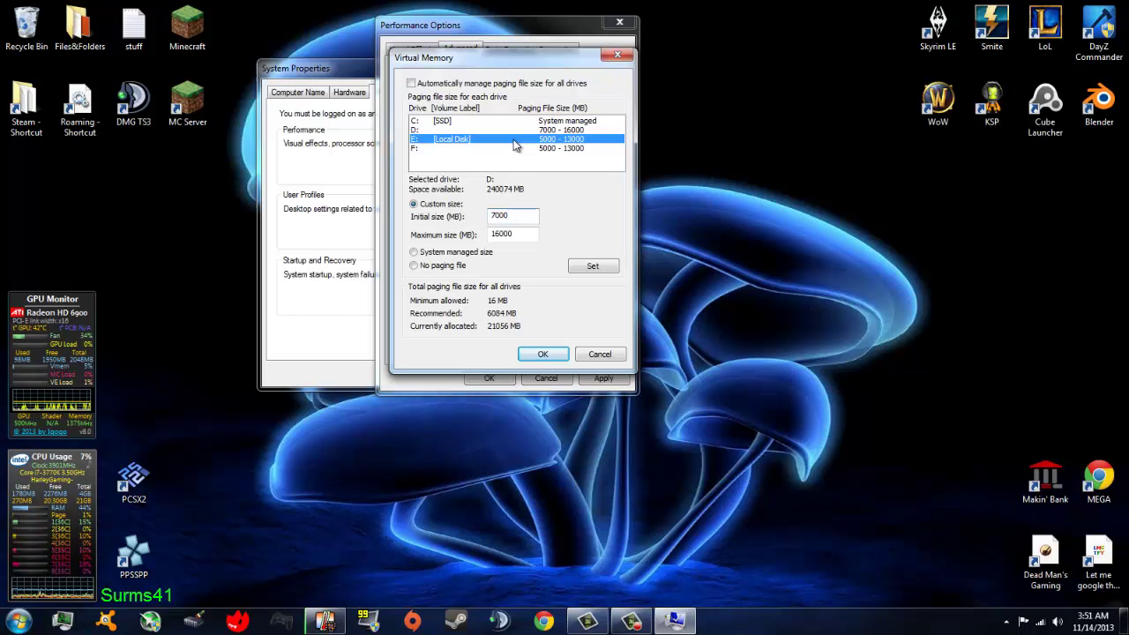
pyautogui.click(562, 121)
pyautogui.click(551, 129)
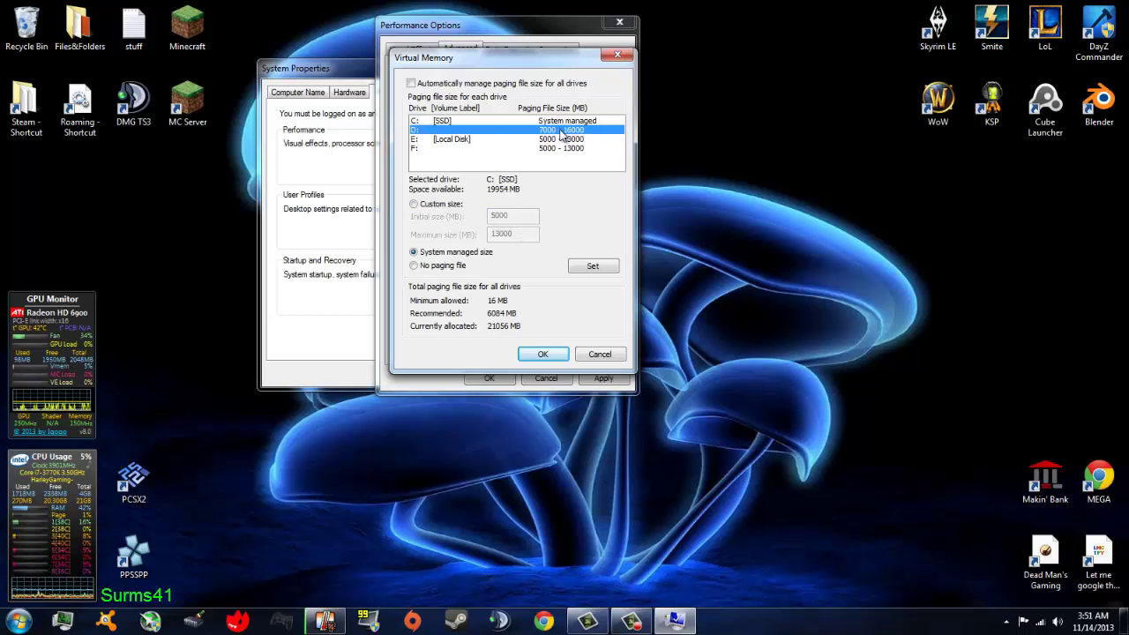
pyautogui.click(542, 354)
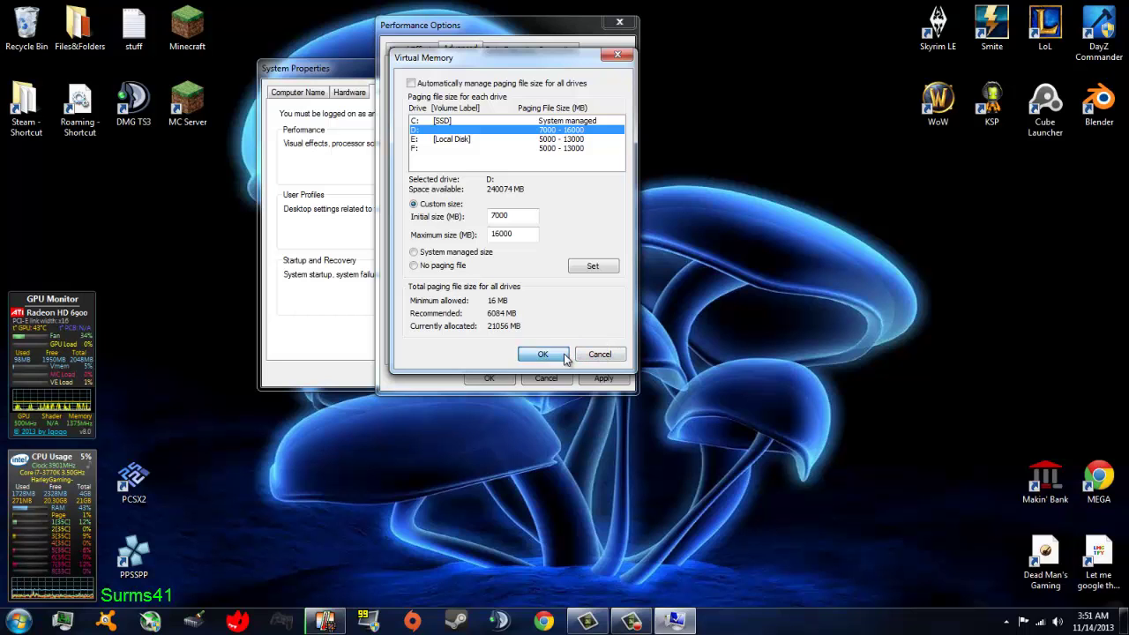
# Move the Performance Options window lower, then dismiss Performance Options and System Properties.
pyautogui.moveTo(521, 34); pyautogui.dragTo(516, 60)
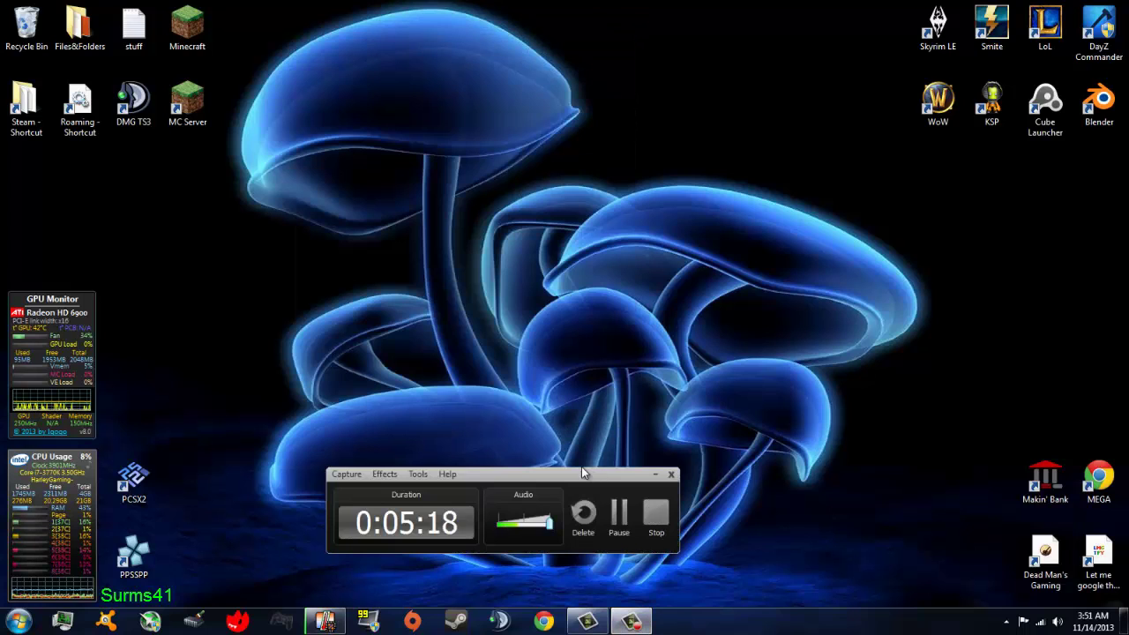
pyautogui.moveTo(557, 473); pyautogui.dragTo(635, 410)
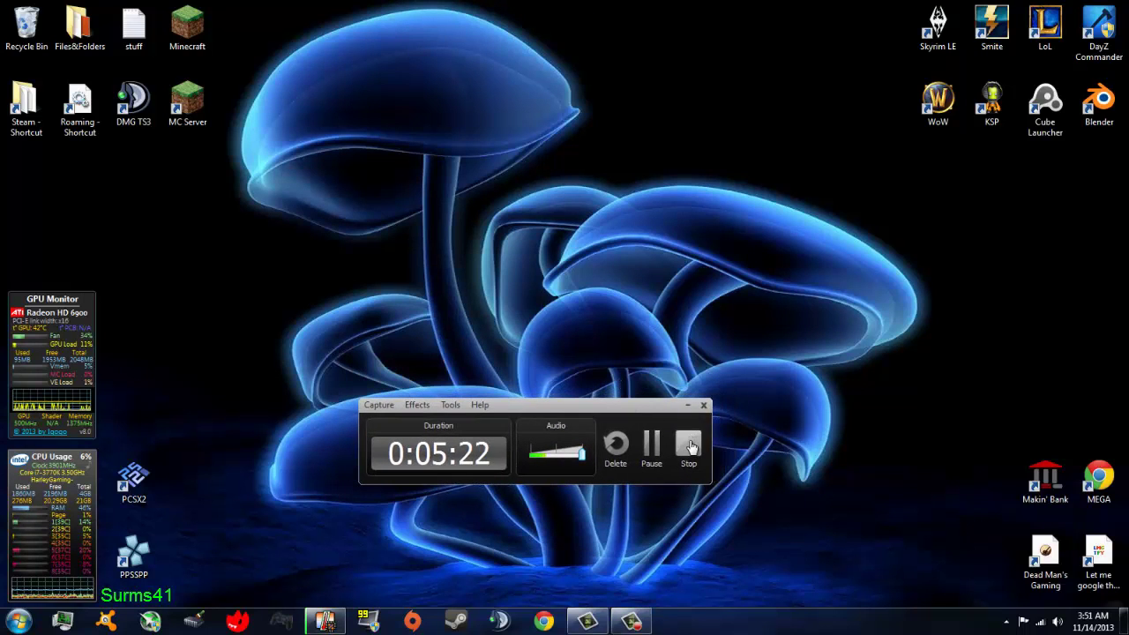